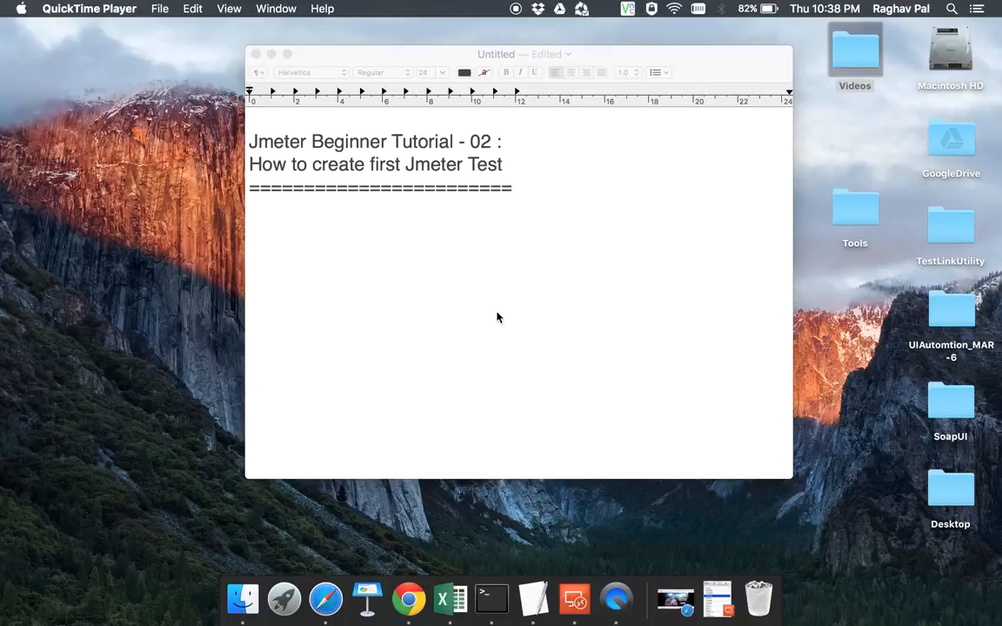
Step: Add the line "Step 1 - Start Jmeter" below the heading in the tutorial notes, after a blank line
click(518, 187)
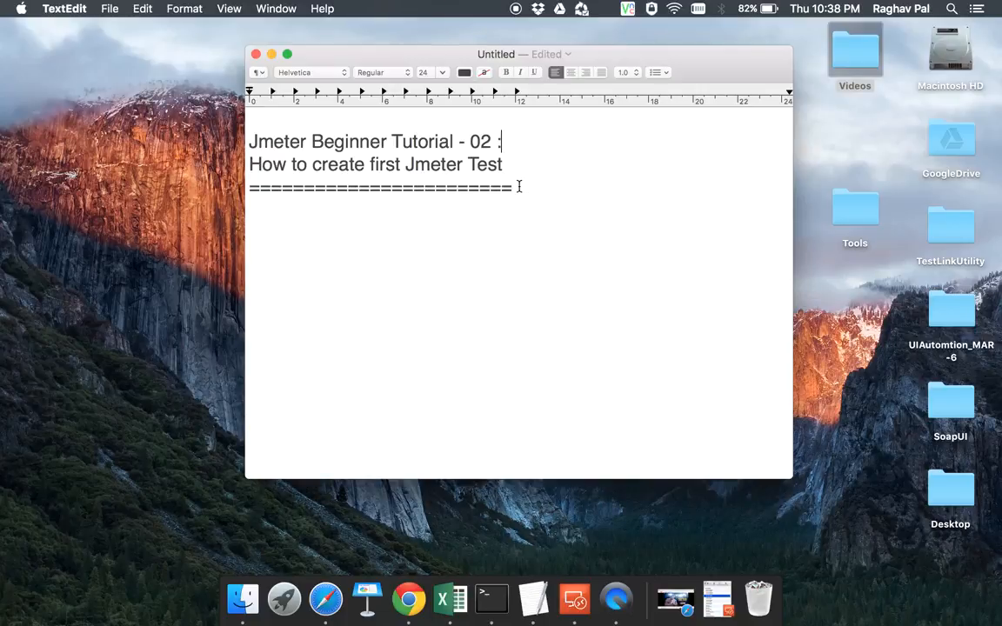
key(Return)
key(Return)
text(Step 1 )
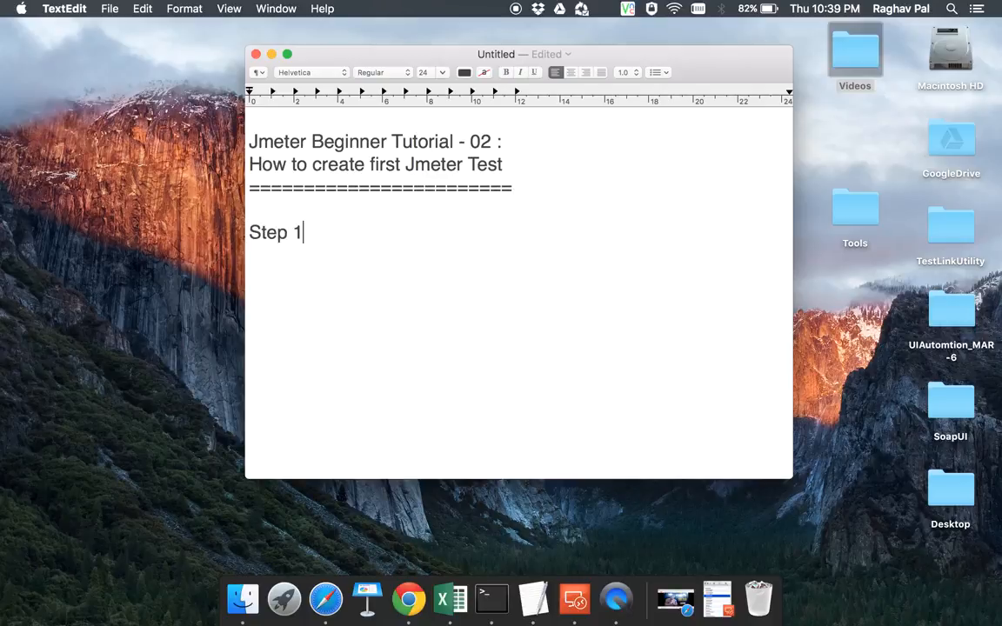
text(- Start Jmeter)
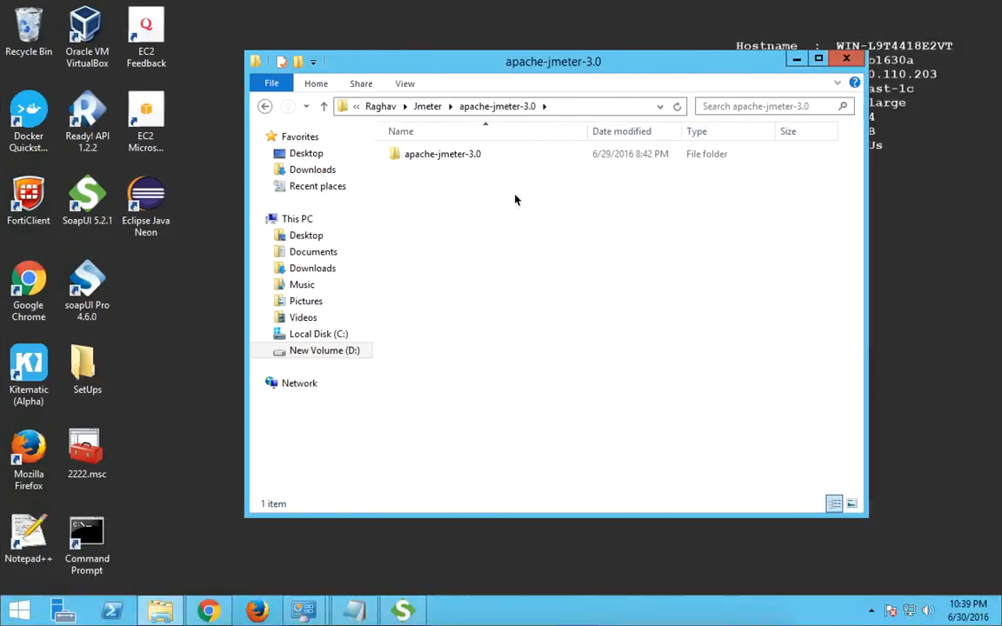
Step: Launch JMeter on the Windows machine by running jmeter.bat from the inner apache-jmeter-3.0 bin folder, allowing it to run
click(442, 161)
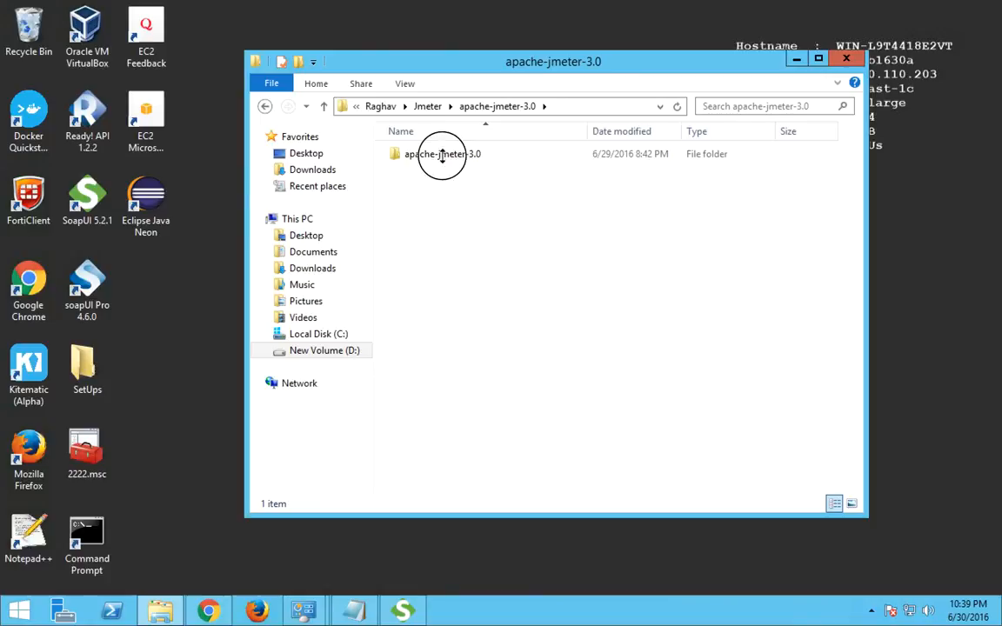
double_click(445, 163)
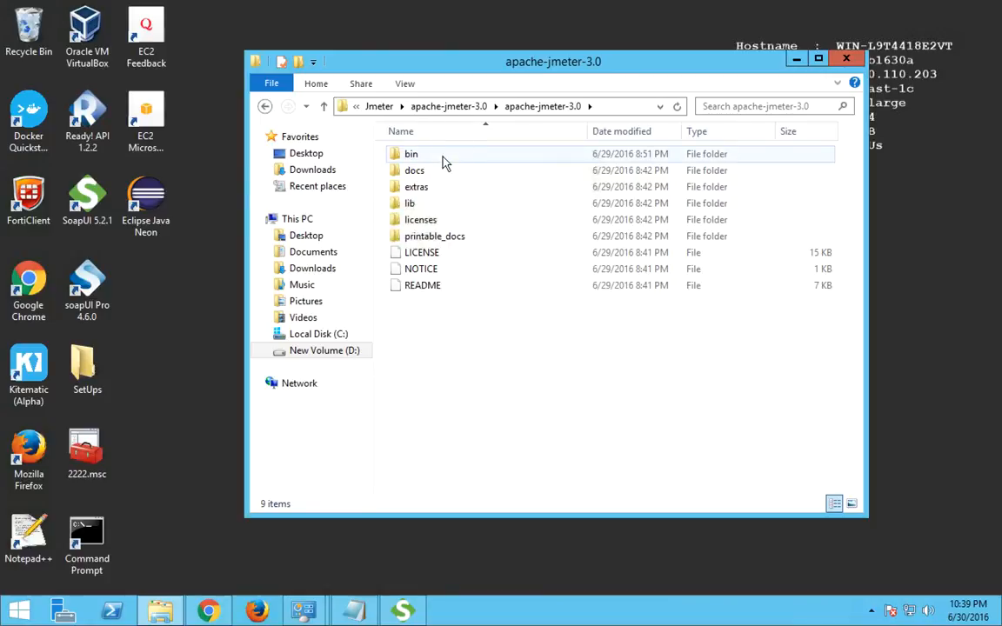
double_click(443, 158)
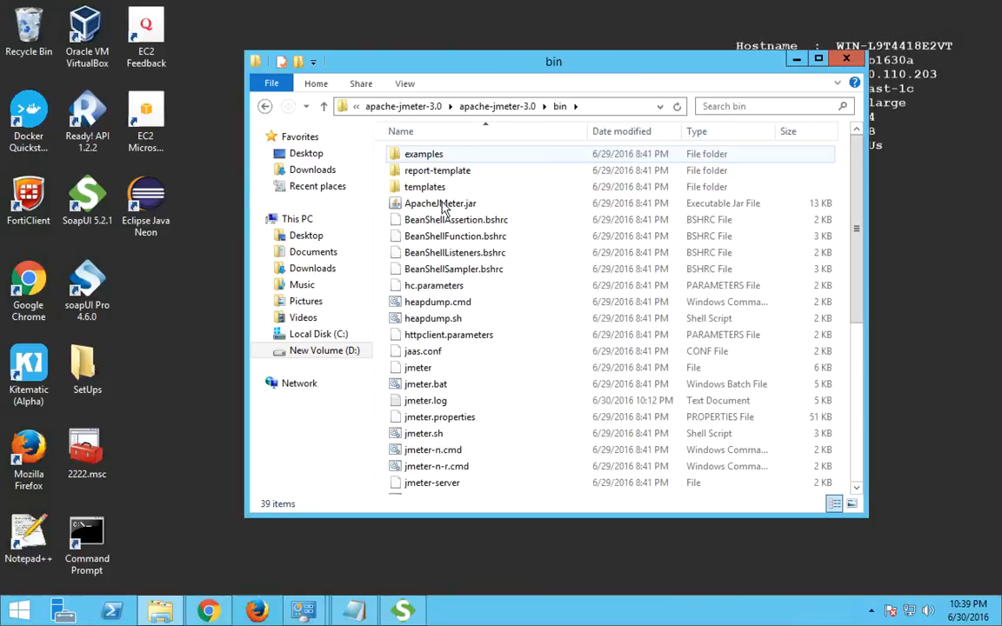
click(442, 204)
text(jm)
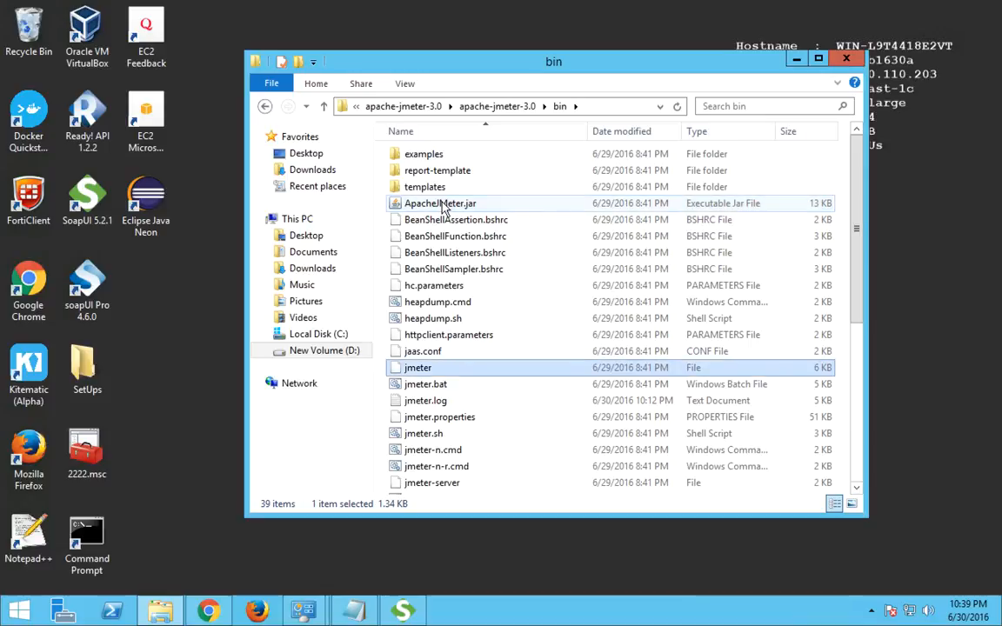
key(Down)
double_click(426, 385)
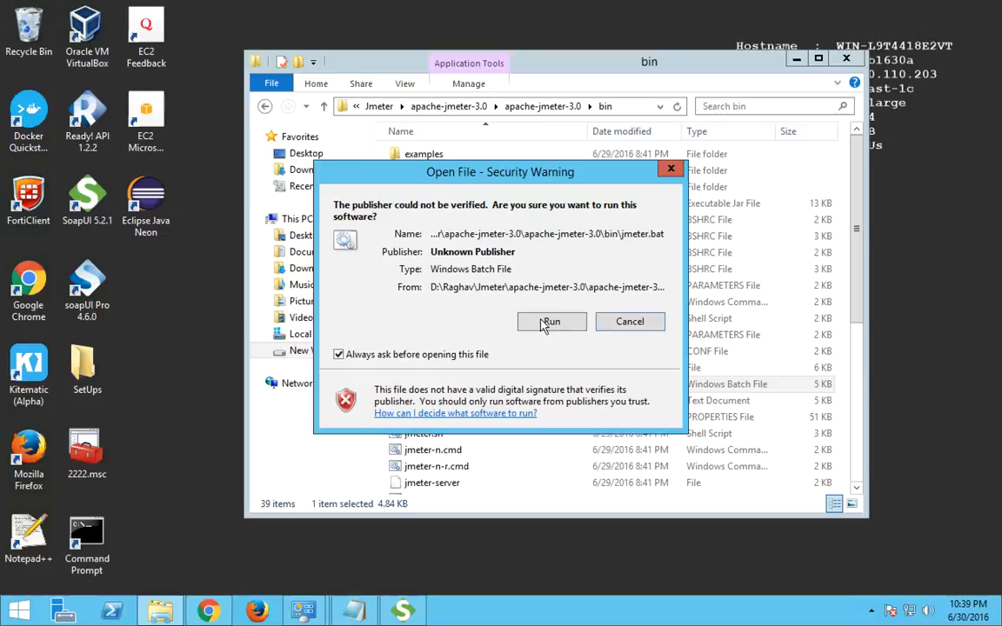
click(544, 324)
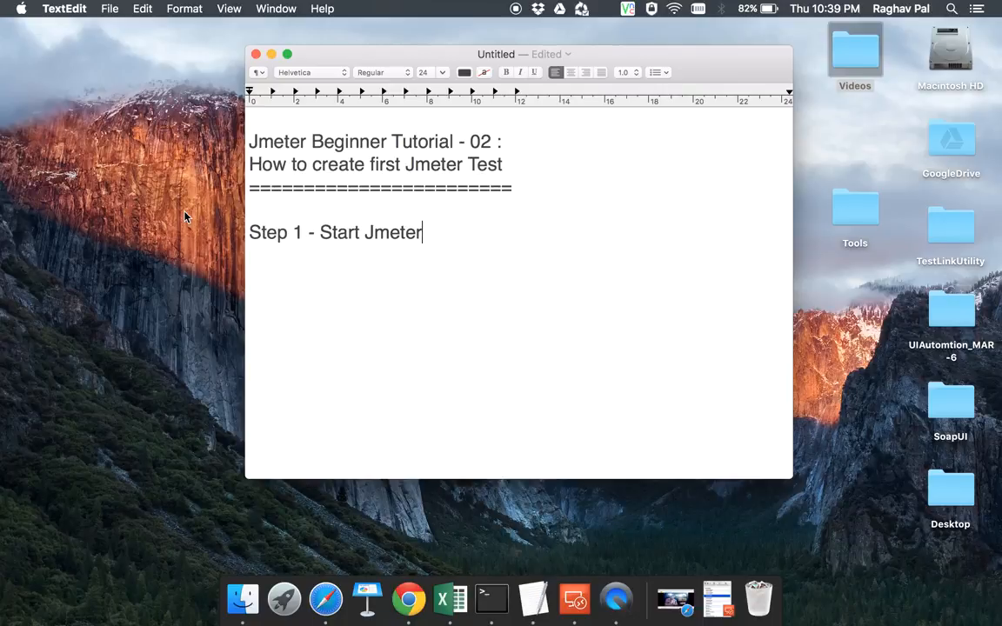
Step: Switch to Terminal on the Mac and change to the Desktop/Tools/apache-jmeter-3.0/bin directory in the user's home folder
key(super+space)
text(termi)
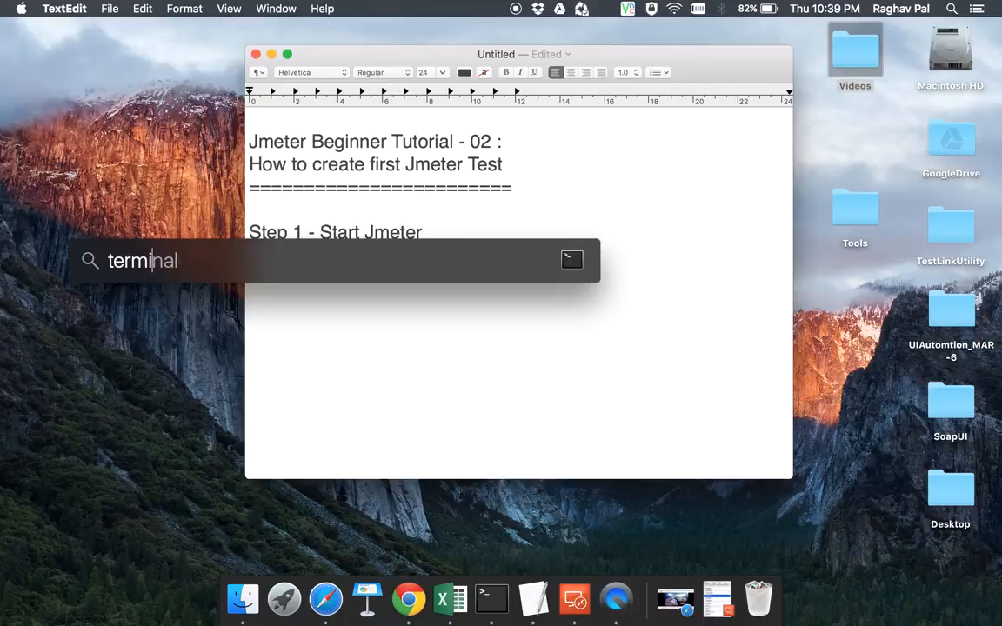
key(Return)
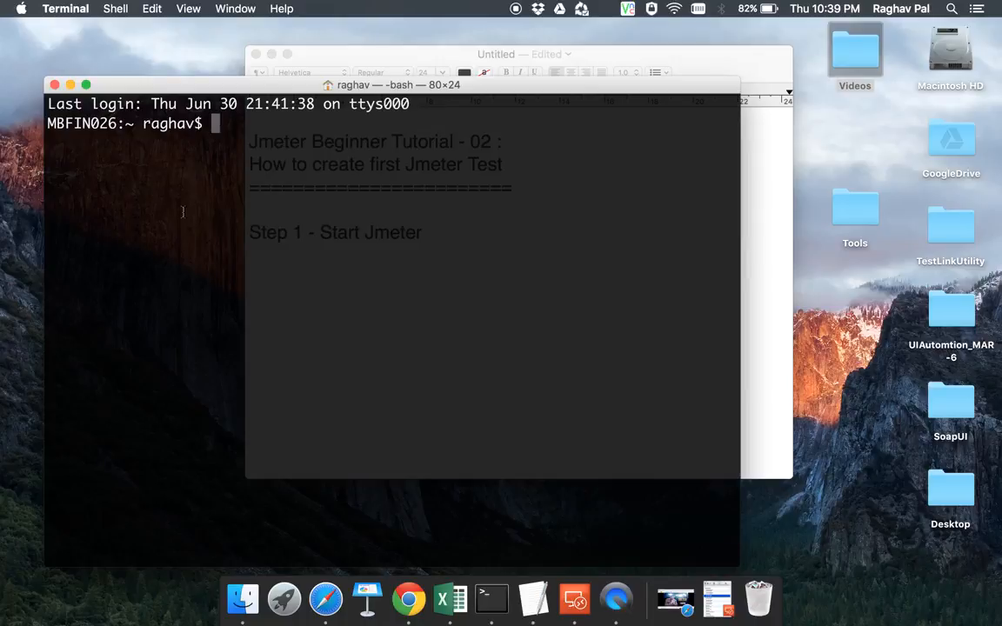
text(cd /Users/)
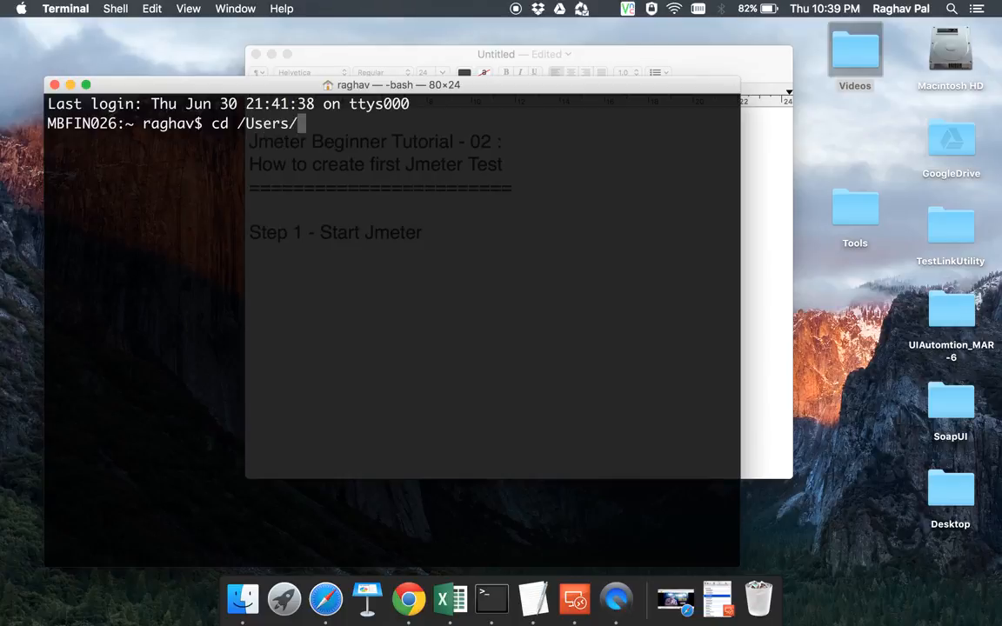
text(raghav/De)
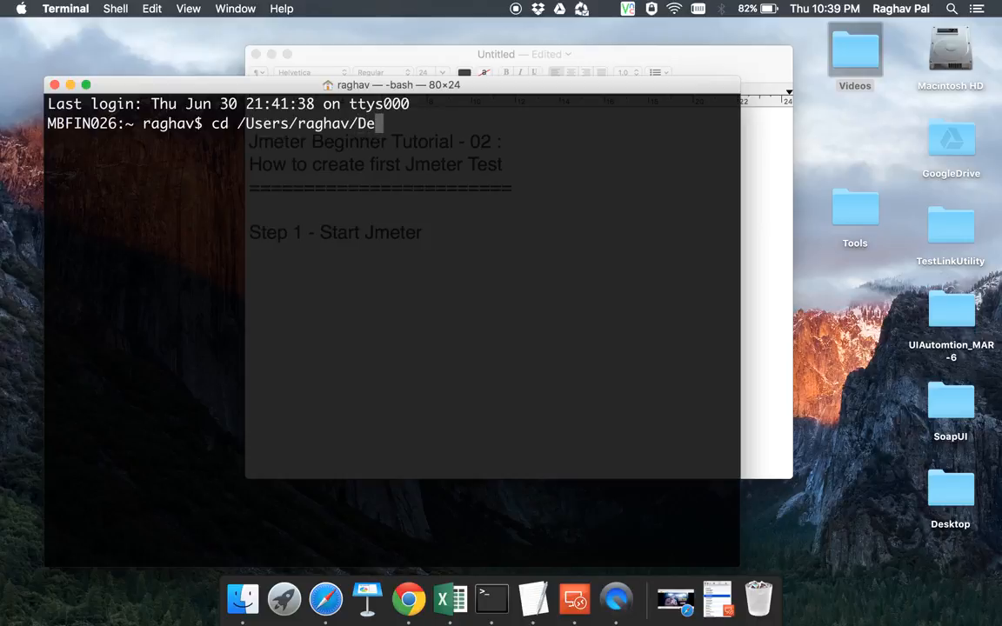
key(Tab)
text(To)
key(Tab)
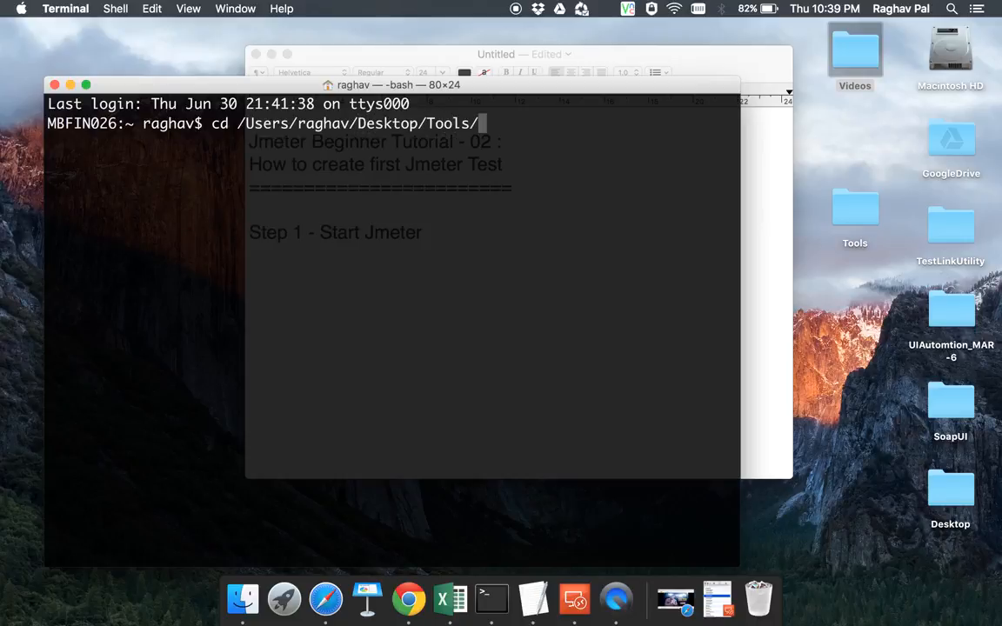
text(a)
key(Tab)
text(bin/)
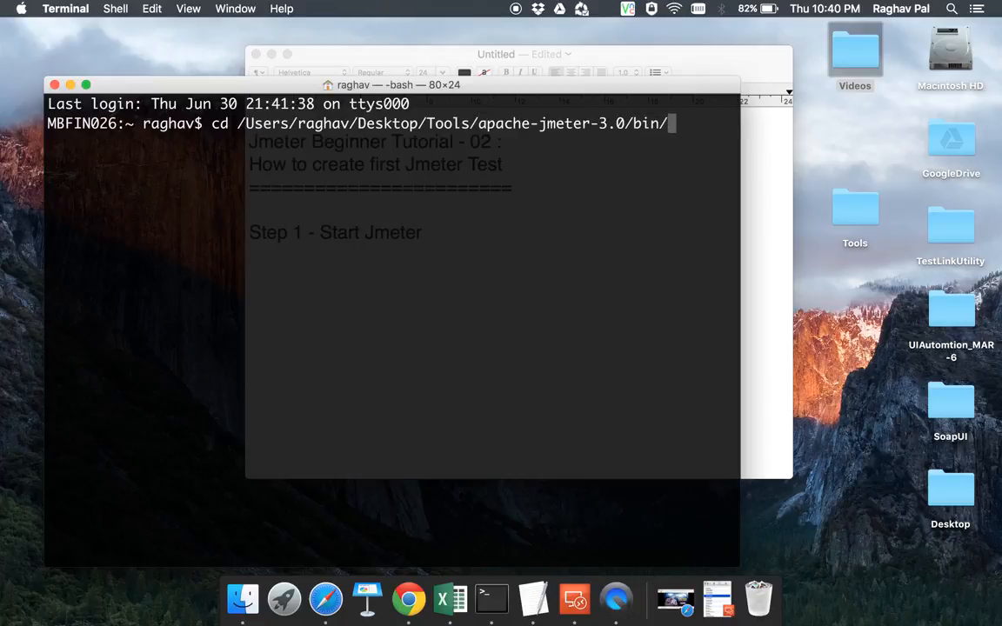
key(Return)
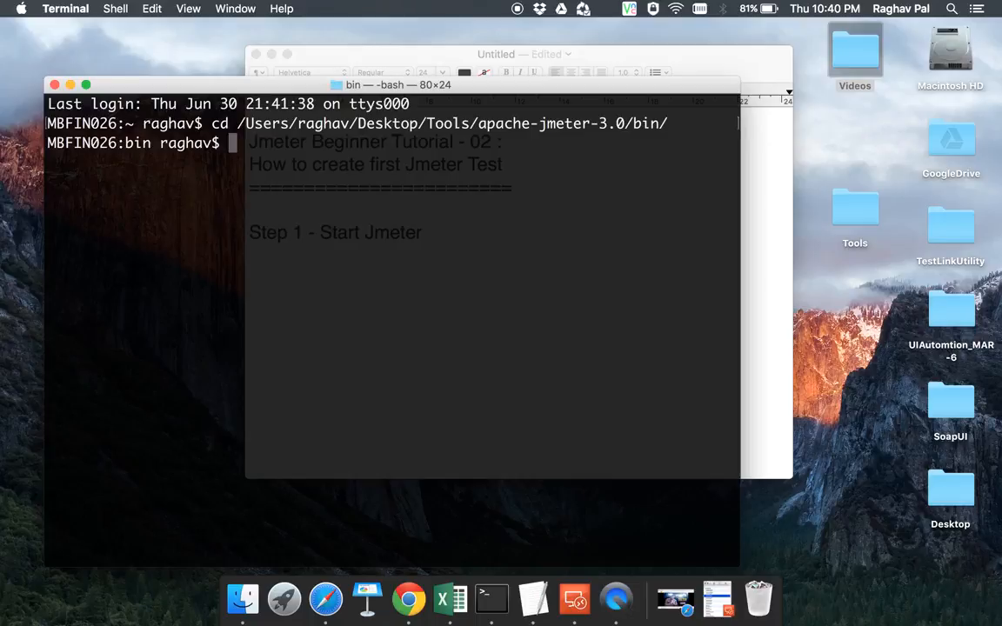
Step: Start JMeter with the command sh jmeter.sh and minimize the Terminal window
text(sh jmeter.sh)
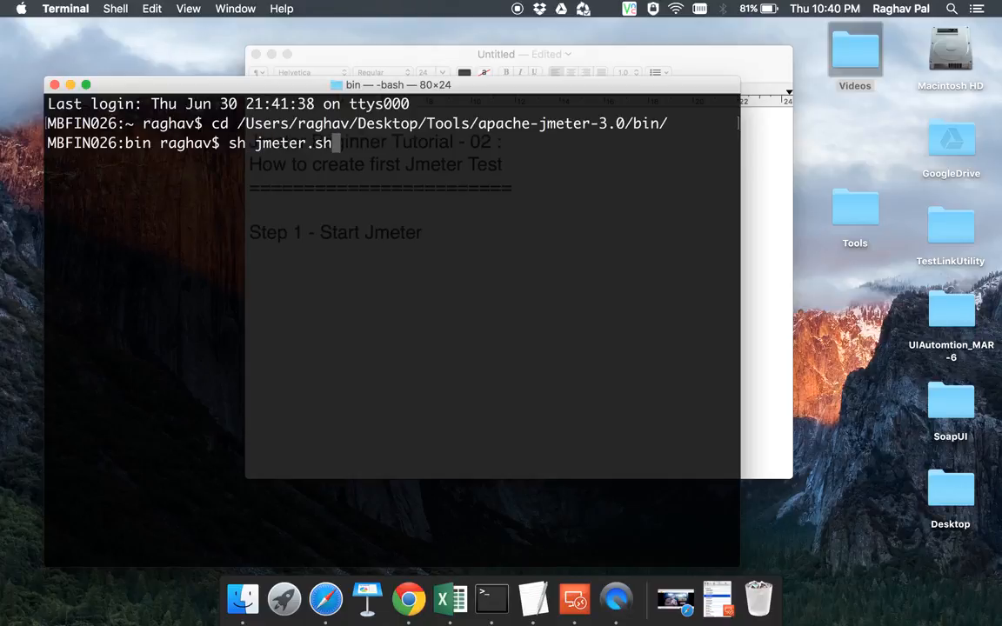
key(Return)
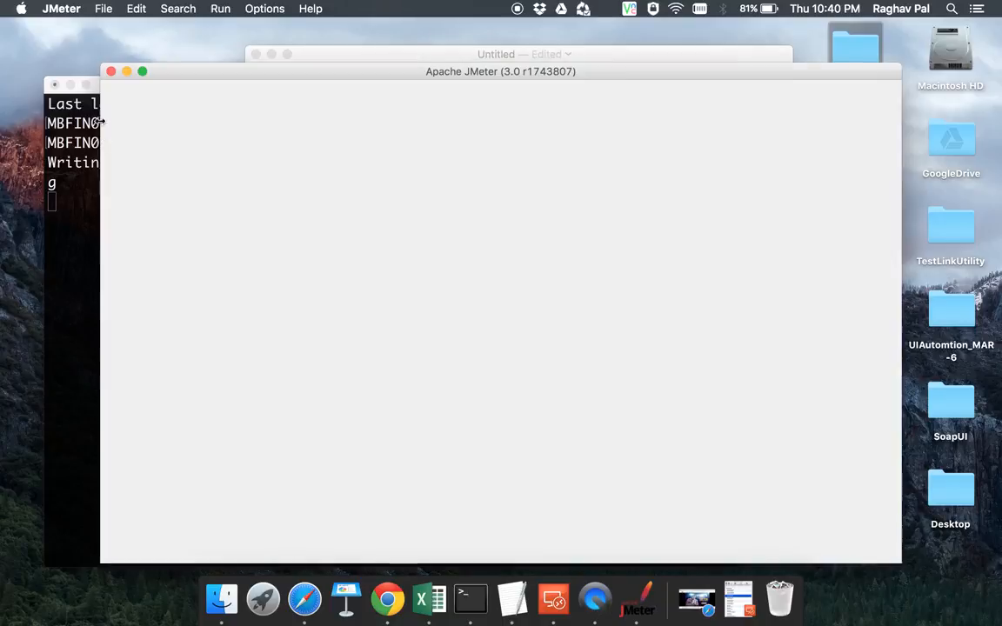
click(71, 85)
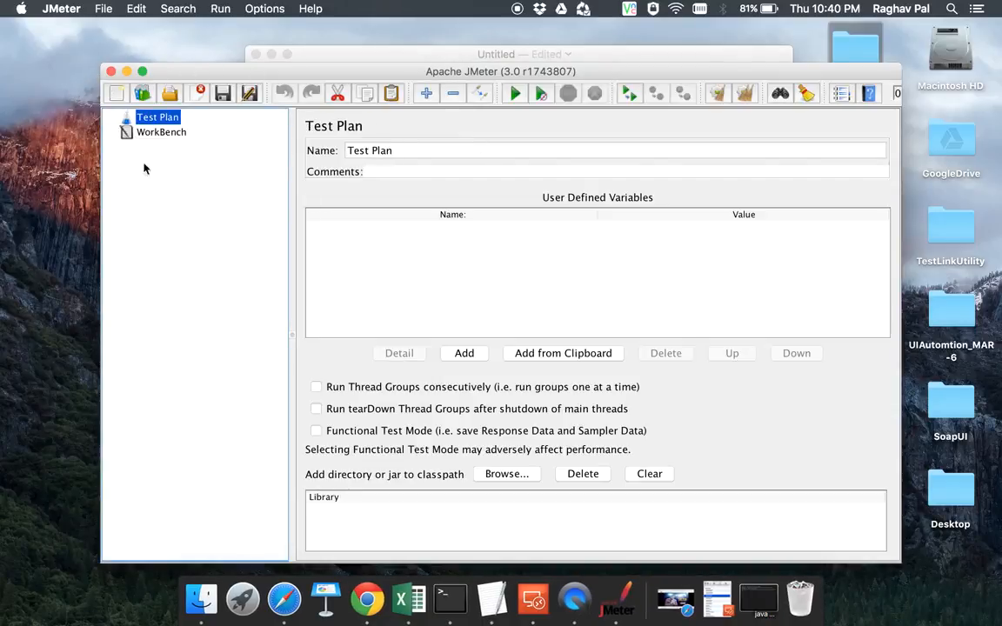
Step: Maximize the JMeter windows on both the Mac and the remote Windows desktop
click(143, 73)
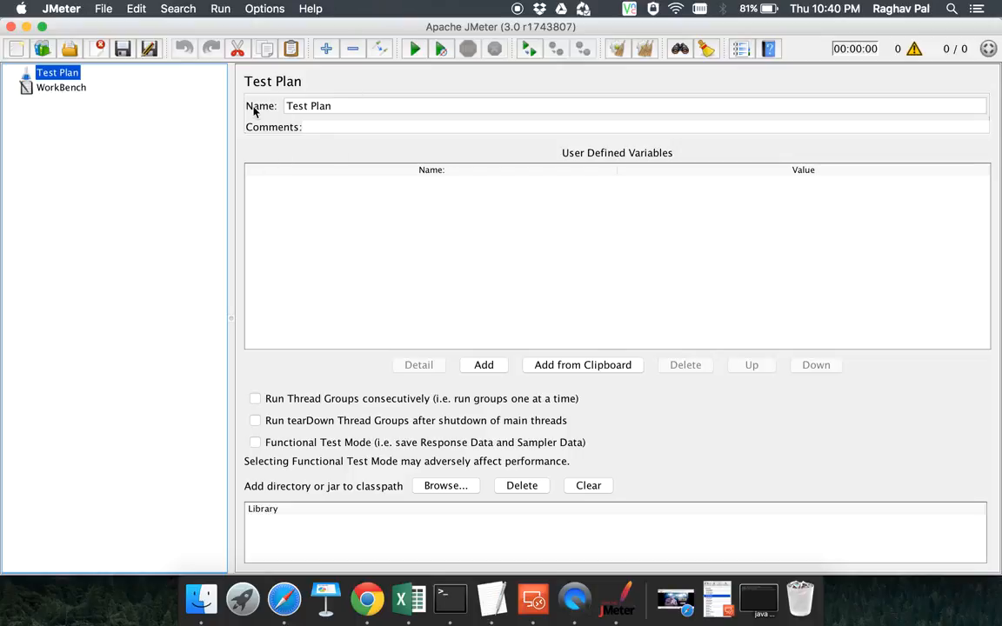
key(ctrl+Right)
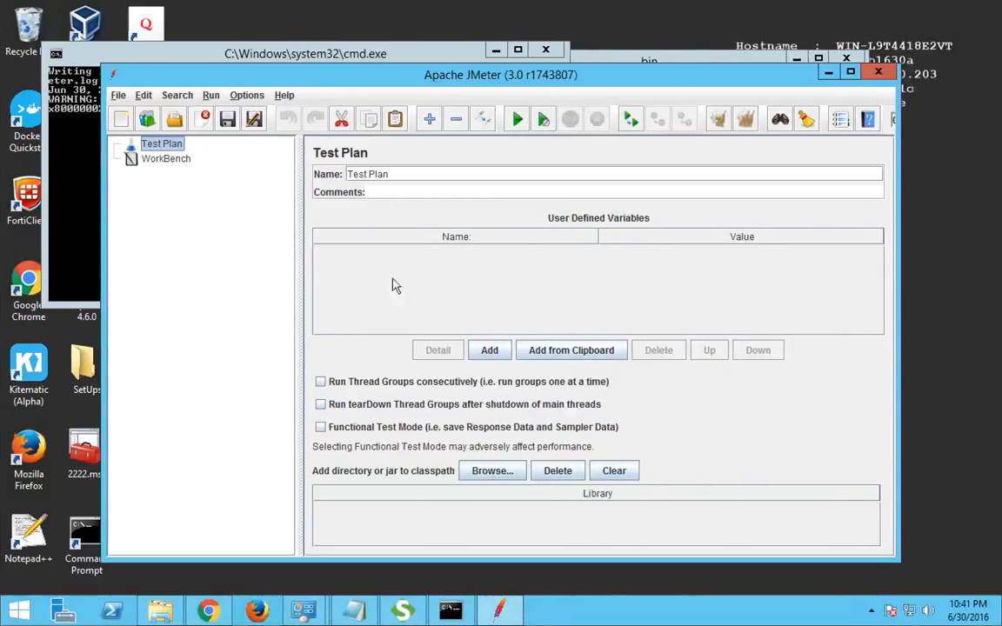
click(852, 73)
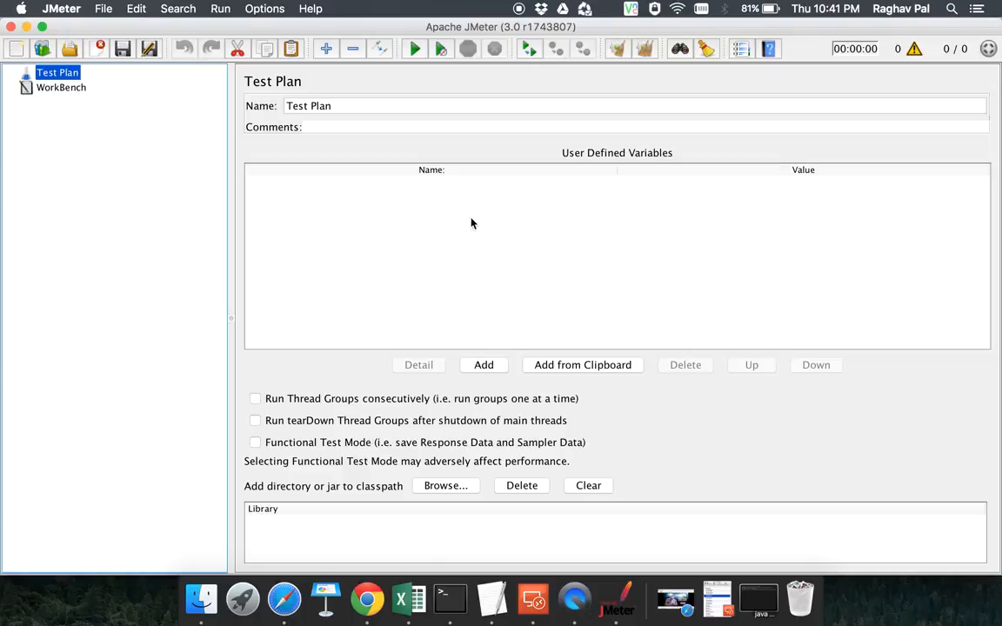
Step: Compare the settings of the Test Plan and WorkBench elements in the JMeter tree on the Mac
click(66, 86)
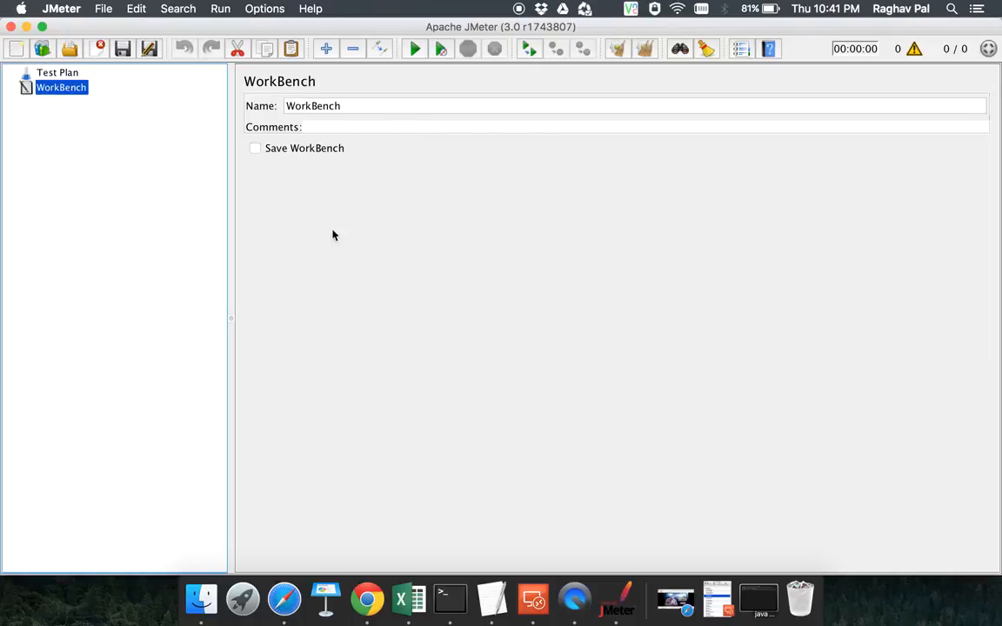
click(48, 74)
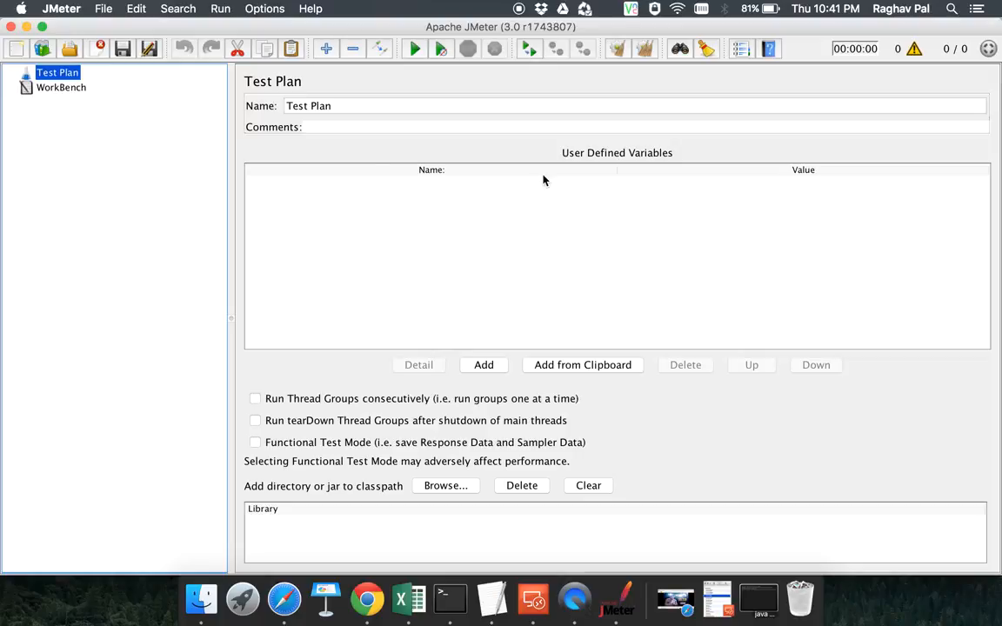
click(53, 91)
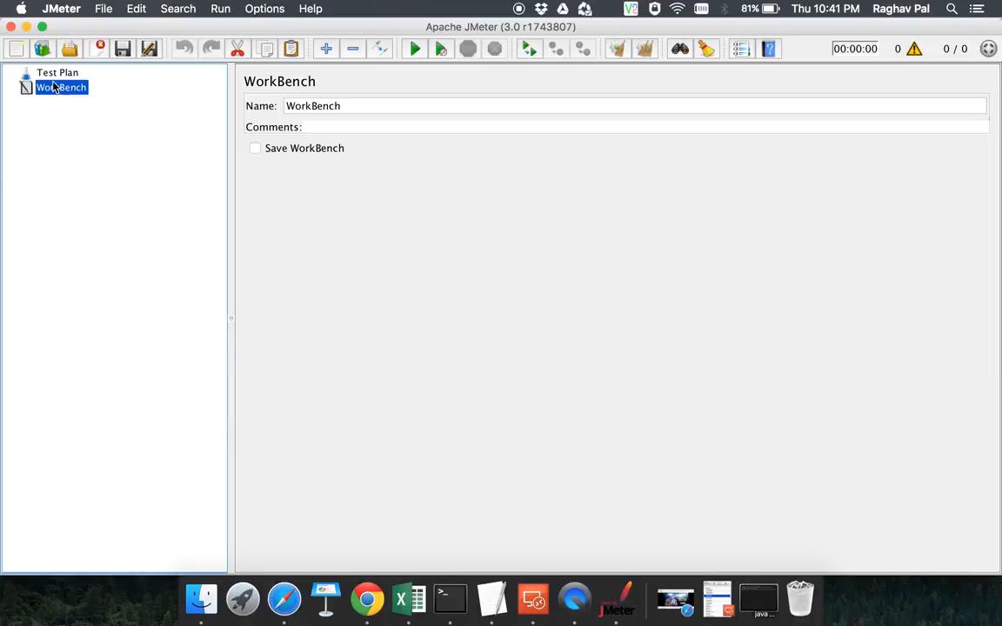
click(53, 77)
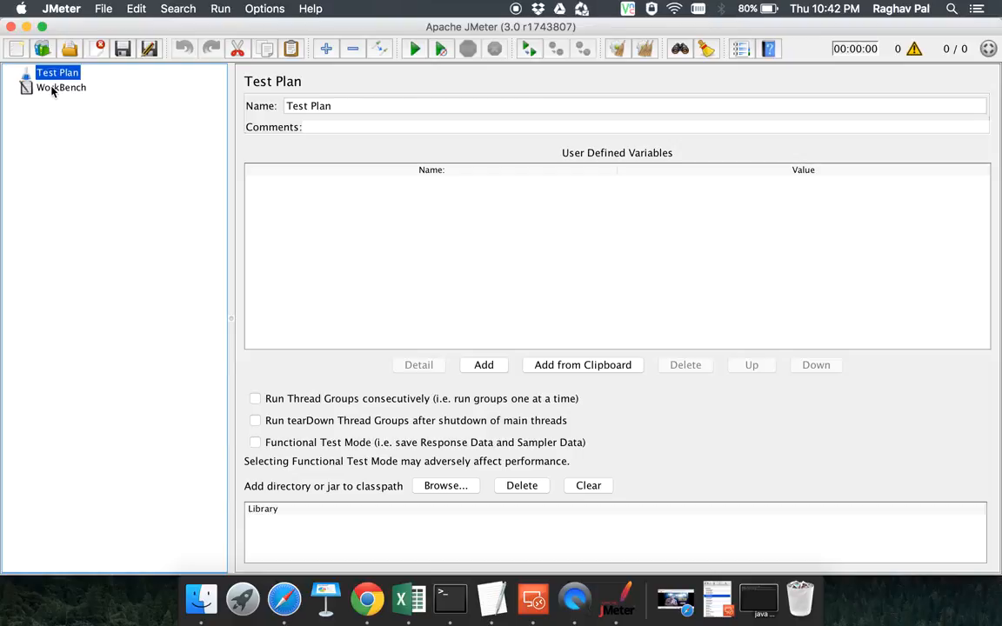
click(54, 89)
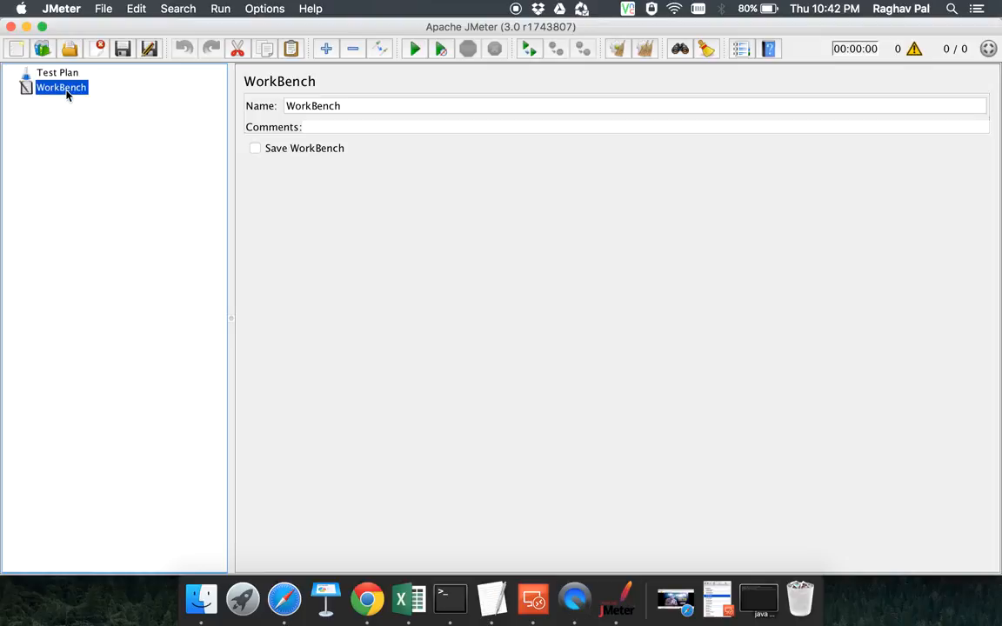
click(54, 73)
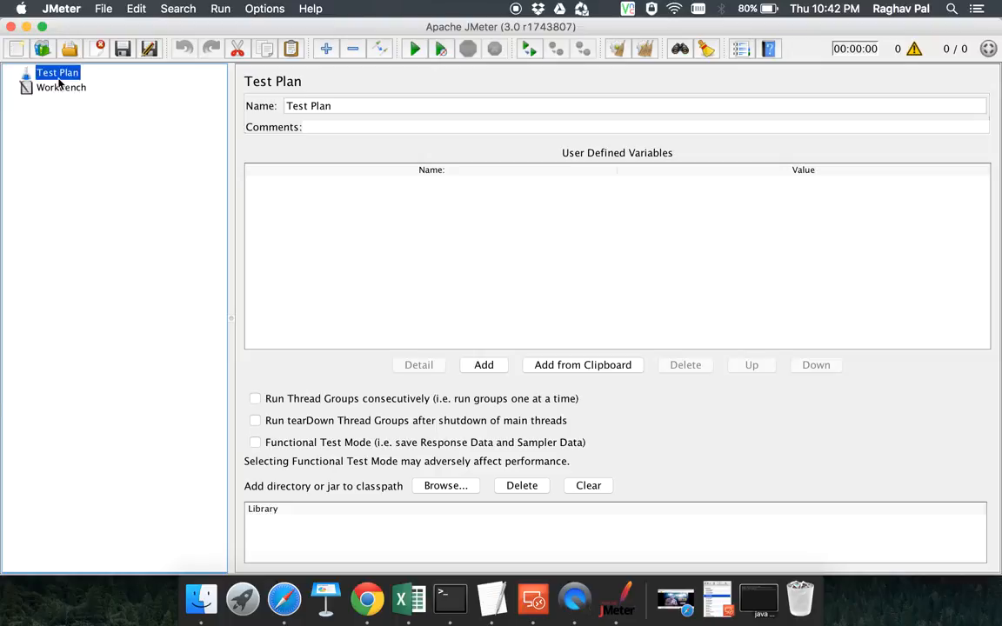
click(60, 92)
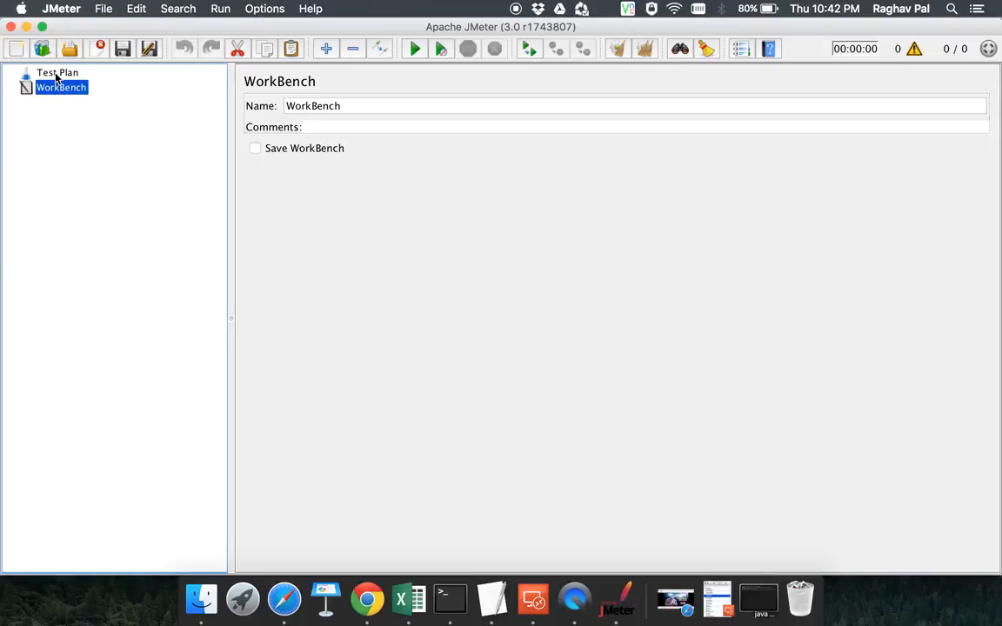
Step: Rename the test plan as MyFirstTestPlan and reselect it in the tree
click(56, 74)
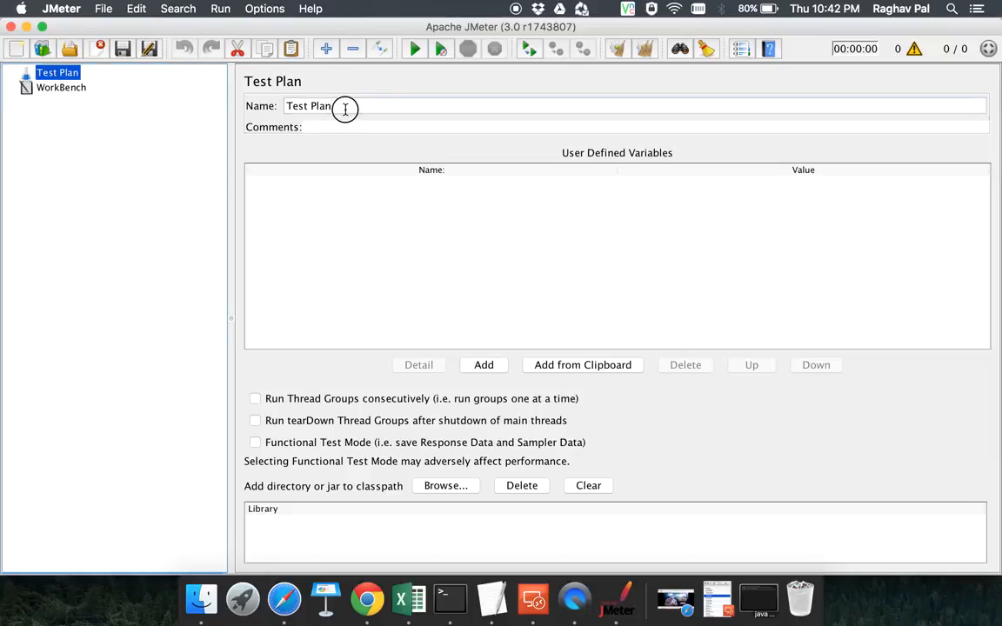
drag(347, 108, 237, 108)
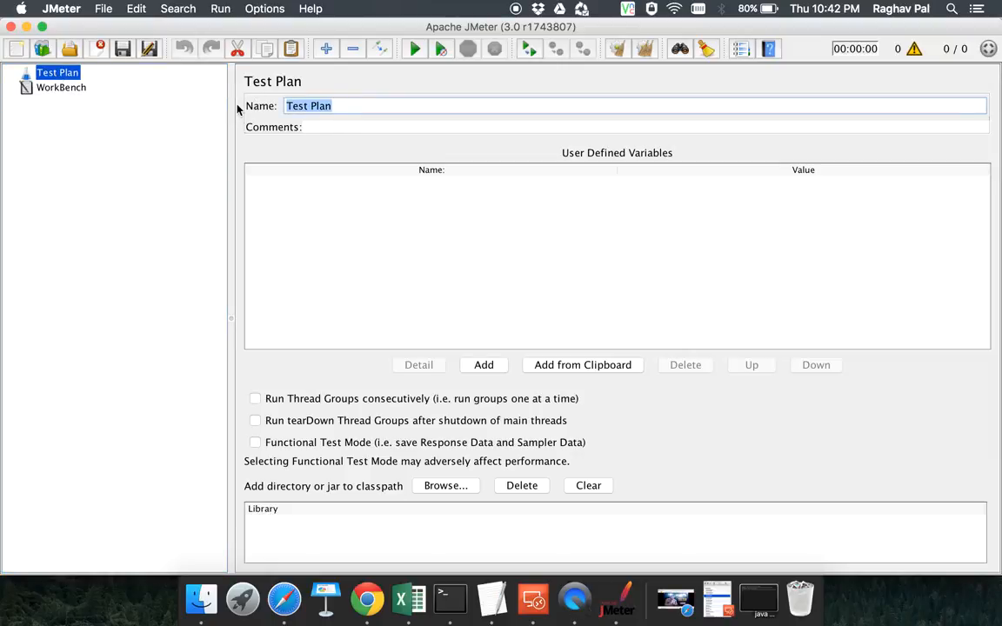
text(M)
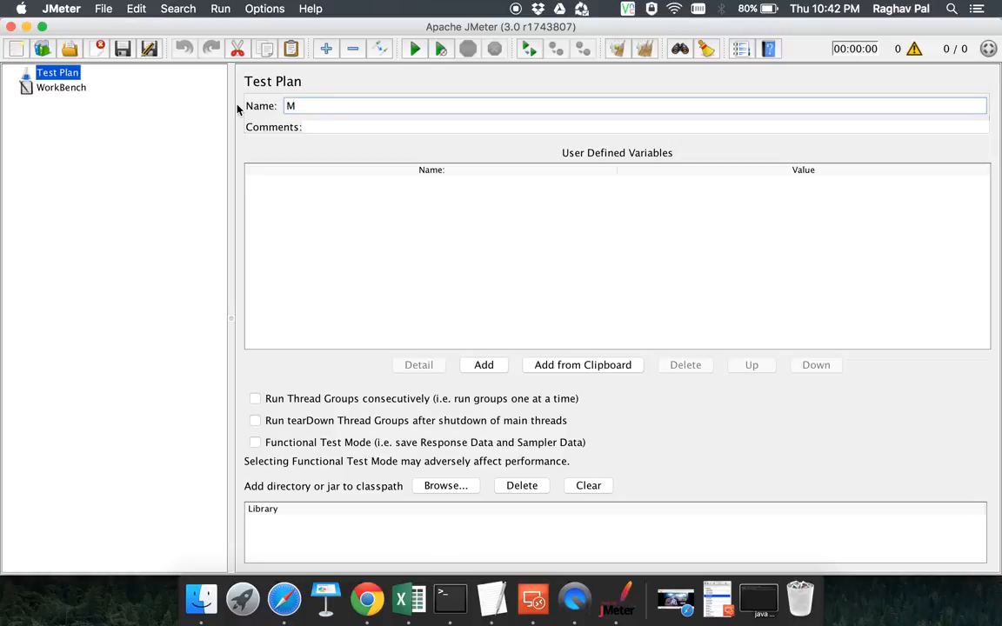
text(yFirsttes)
key(BackSpace)
key(BackSpace)
key(BackSpace)
key(BackSpace)
key(BackSpace)
key(BackSpace)
key(BackSpace)
key(BackSpace)
key(BackSpace)
key(BackSpace)
text(Te)
key(BackSpace)
key(BackSpace)
text(MyFirstTestPlan)
click(324, 126)
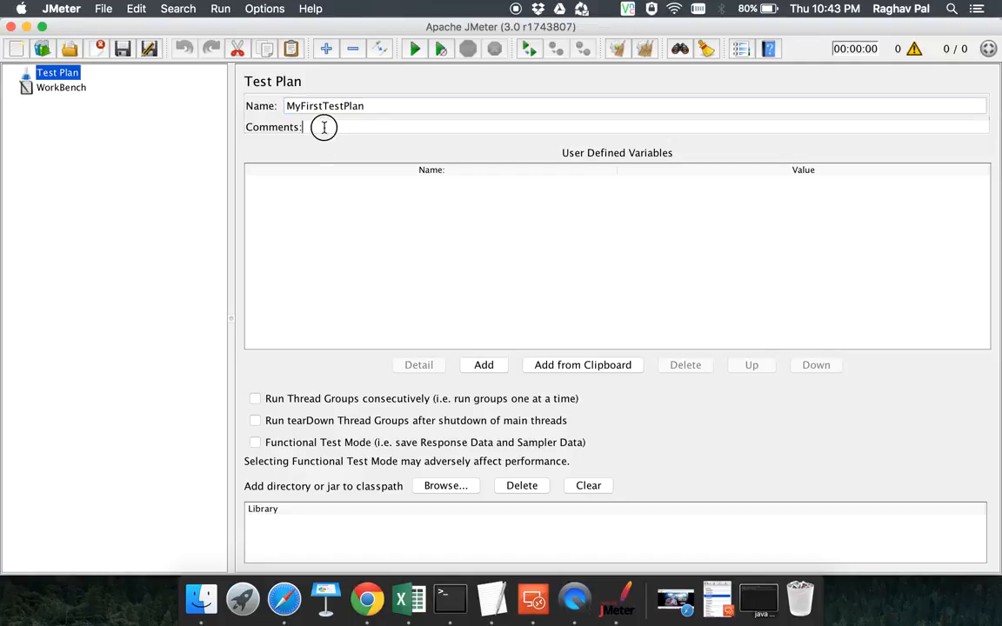
click(58, 86)
click(48, 75)
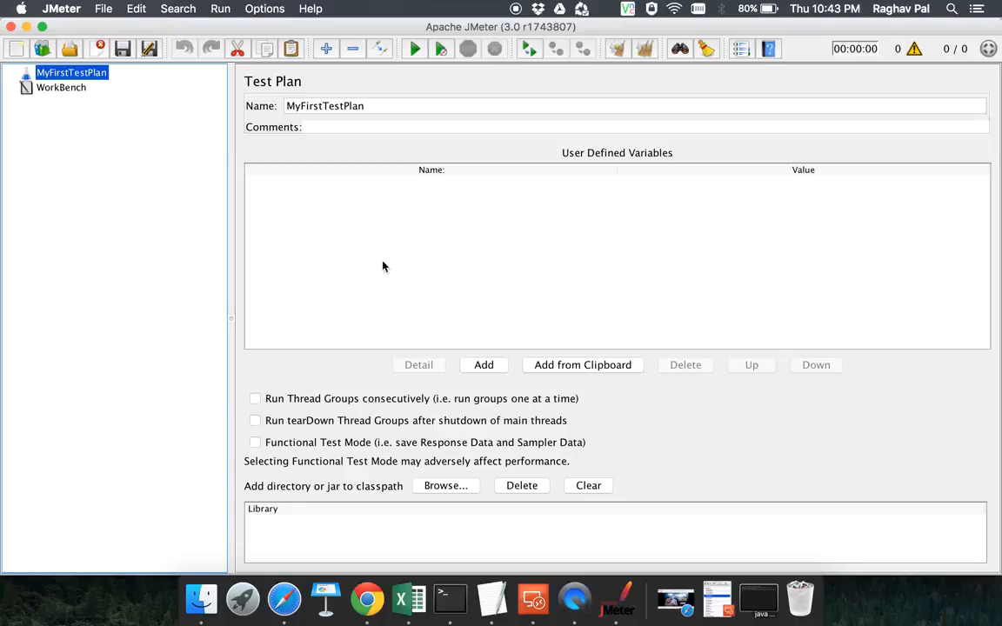
Step: Add a Thread Group to MyFirstTestPlan
click(70, 76)
right_click(71, 76)
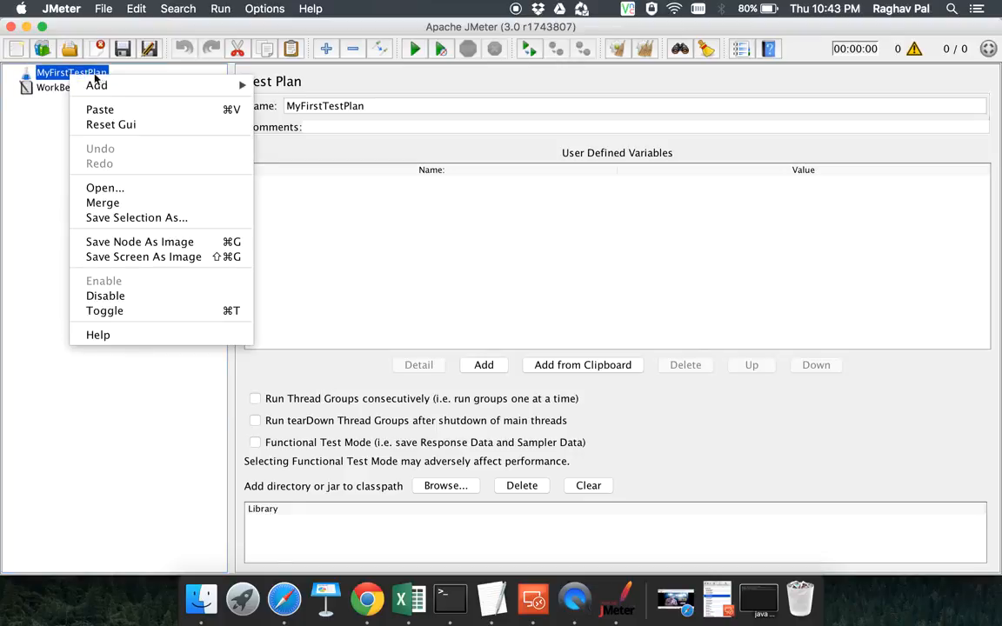
mouse_move(108, 92)
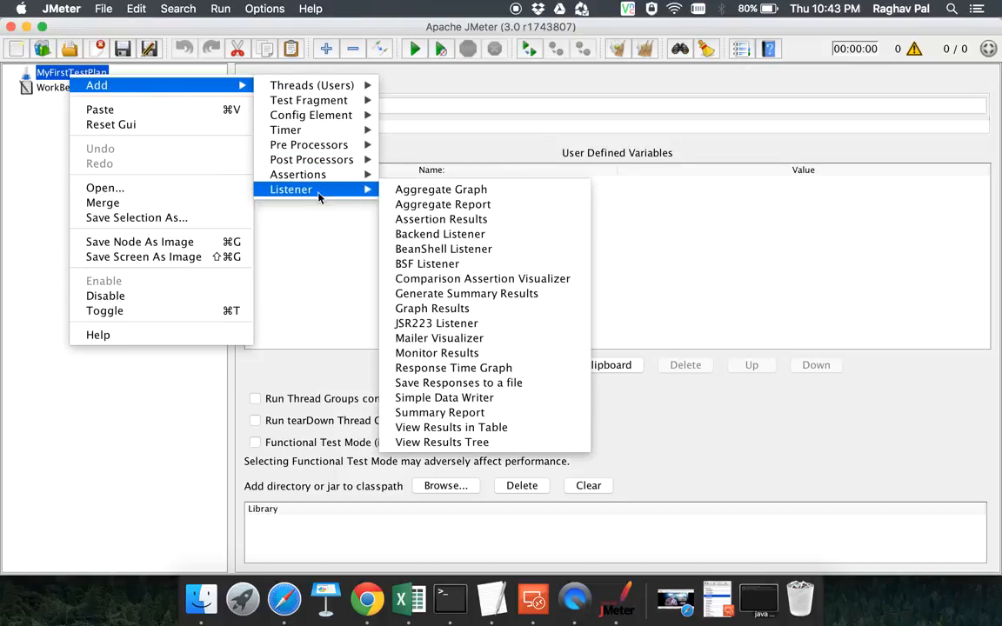
mouse_move(318, 90)
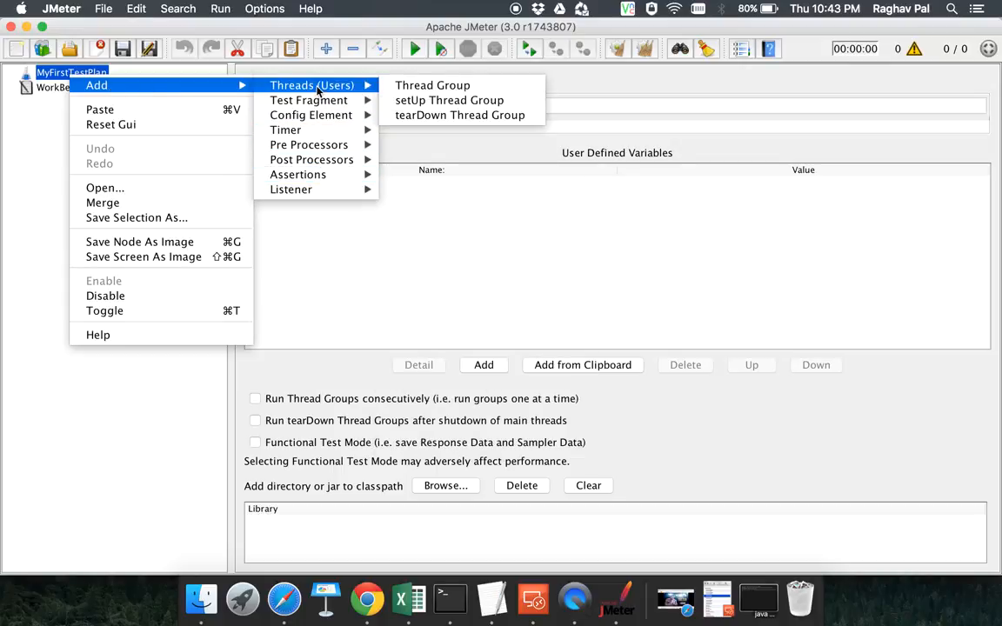
mouse_move(313, 188)
click(430, 90)
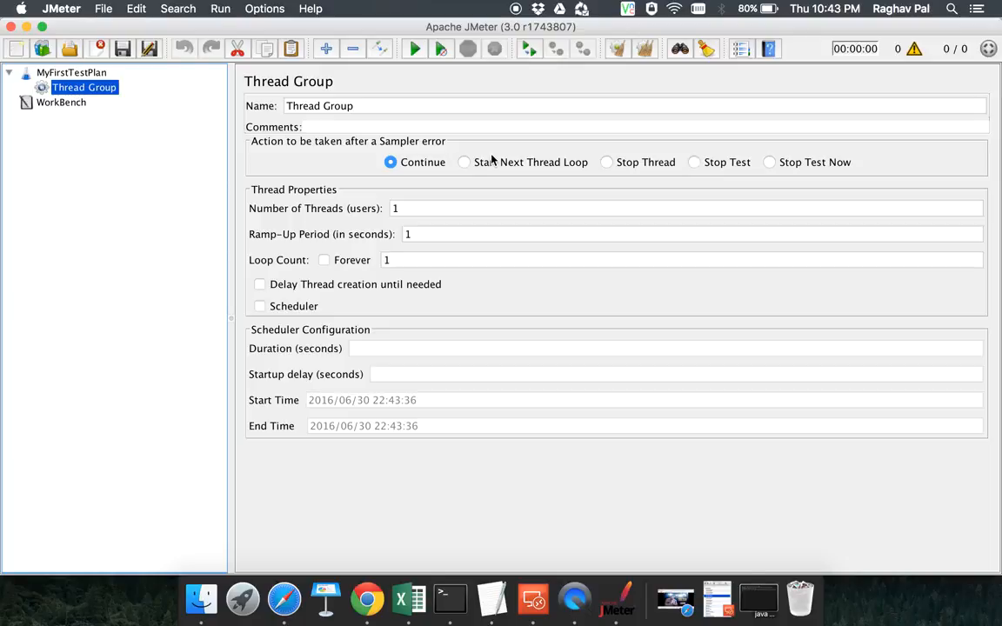
Step: Rename the thread group as Users and reselect it in the tree
click(372, 105)
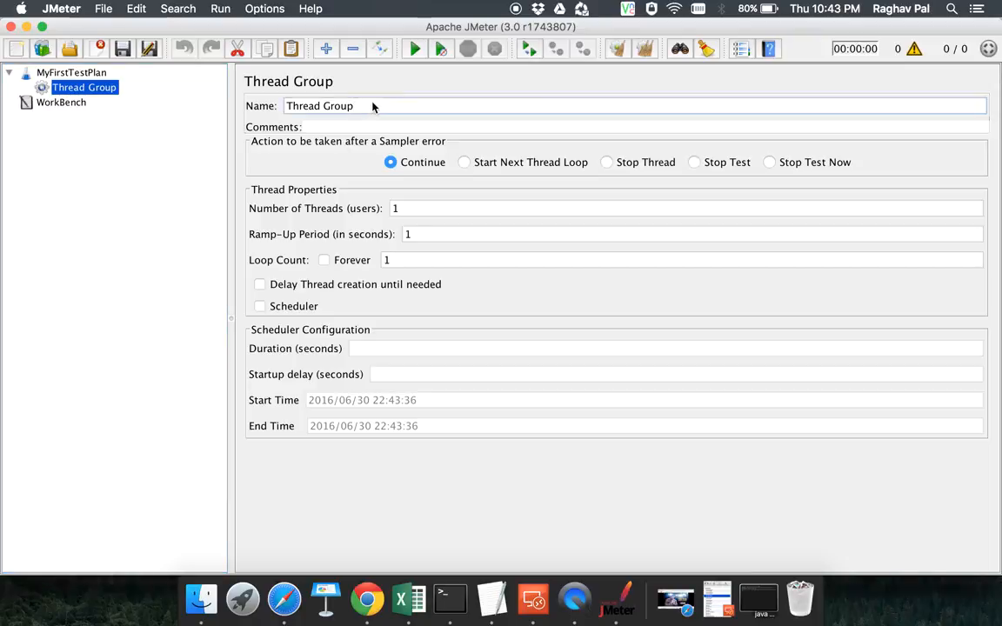
drag(366, 106, 269, 105)
text(Users)
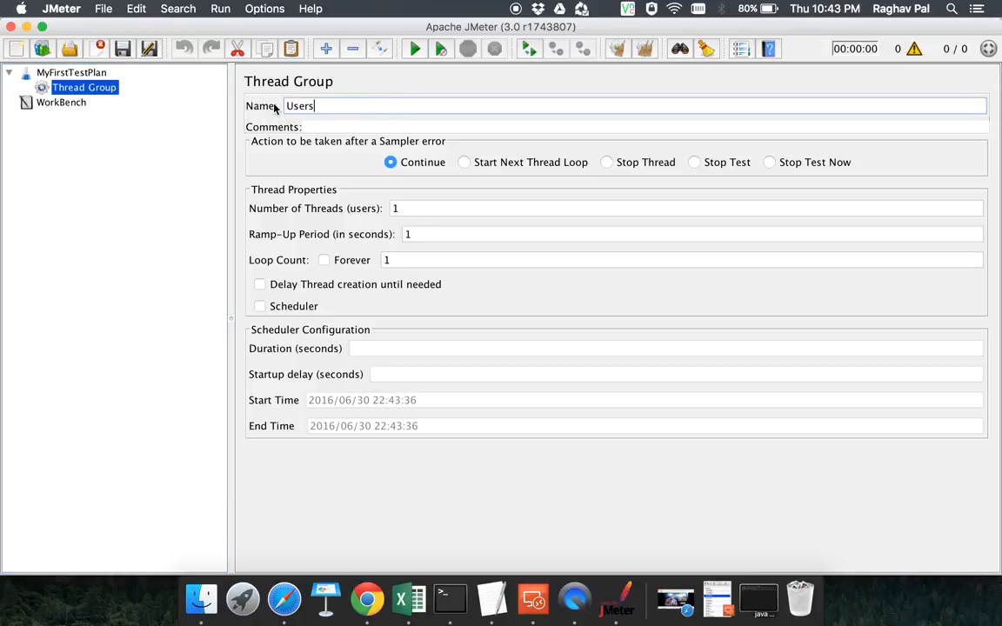
click(61, 102)
click(66, 90)
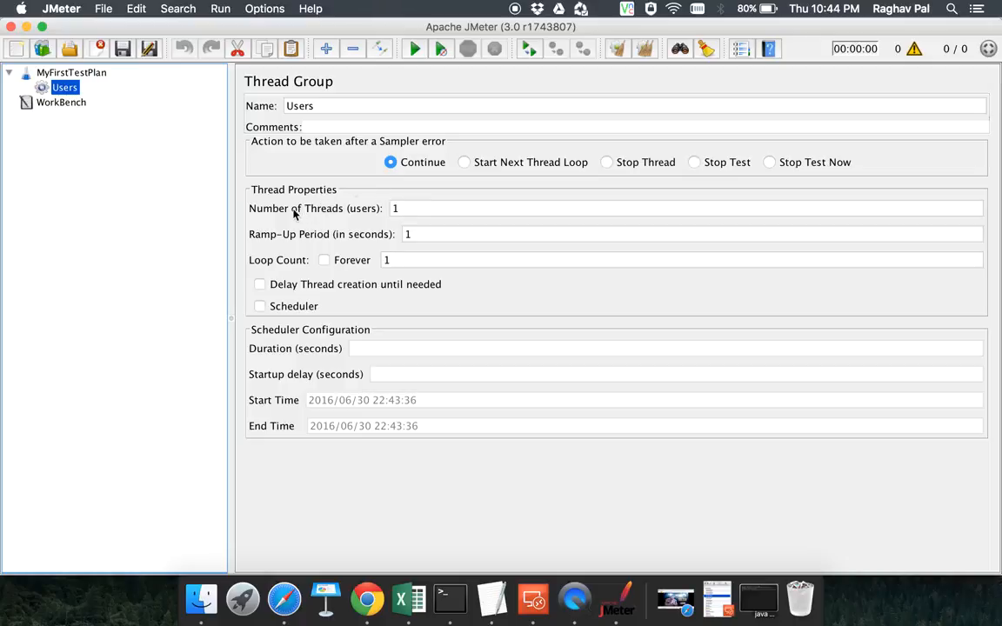
Step: Examine the thread count, ramp-up period and scheduler options of the Users thread group, leaving the scheduler off
click(414, 210)
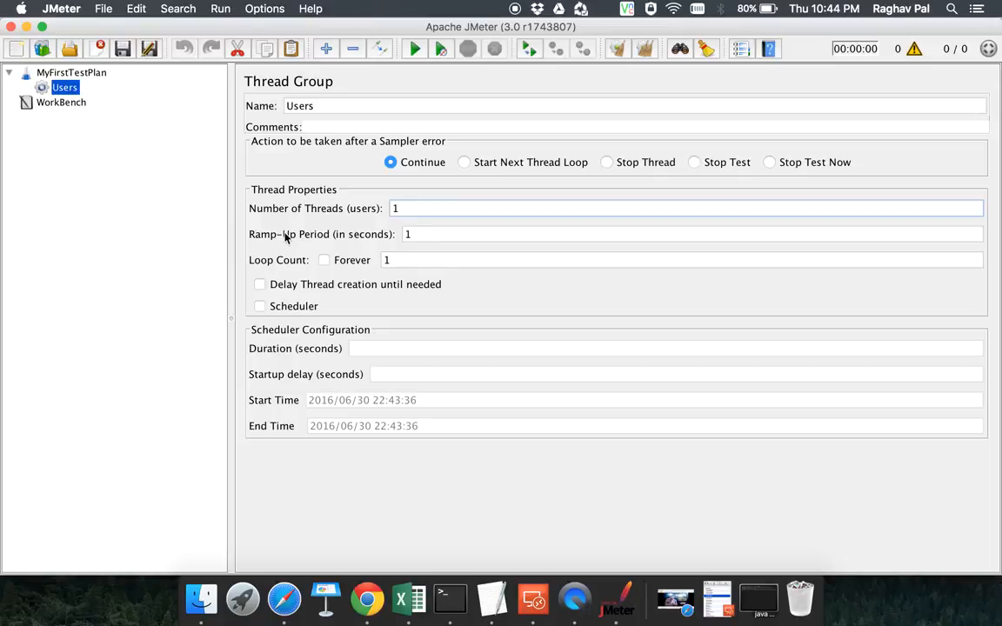
click(425, 241)
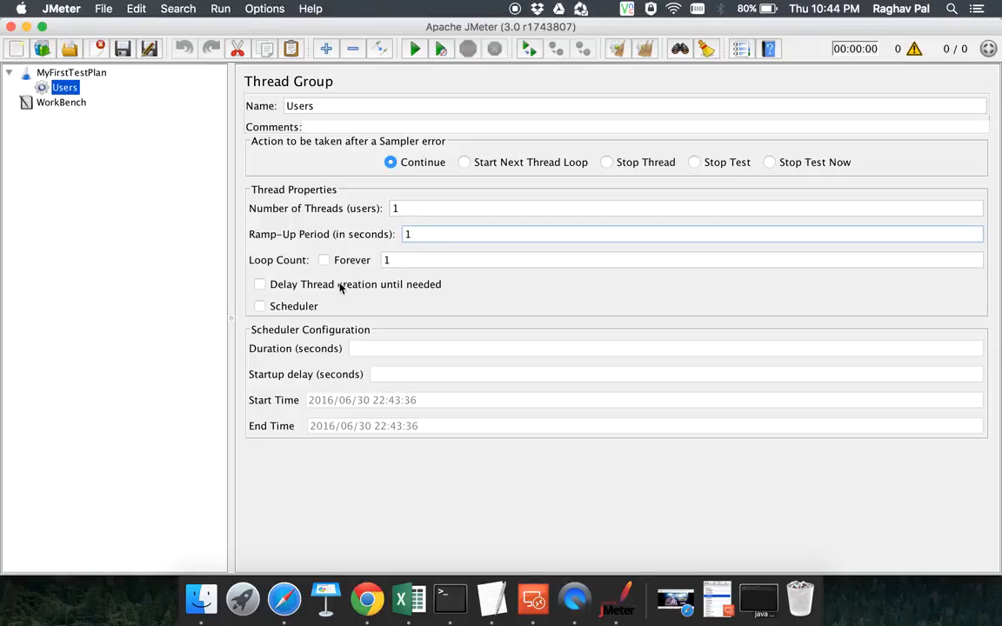
click(260, 307)
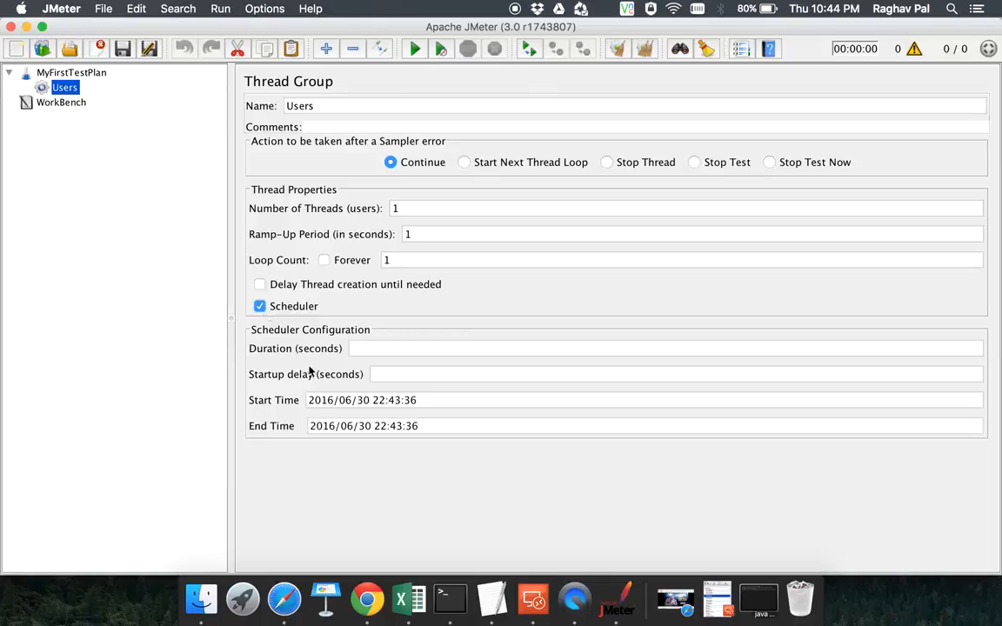
click(259, 306)
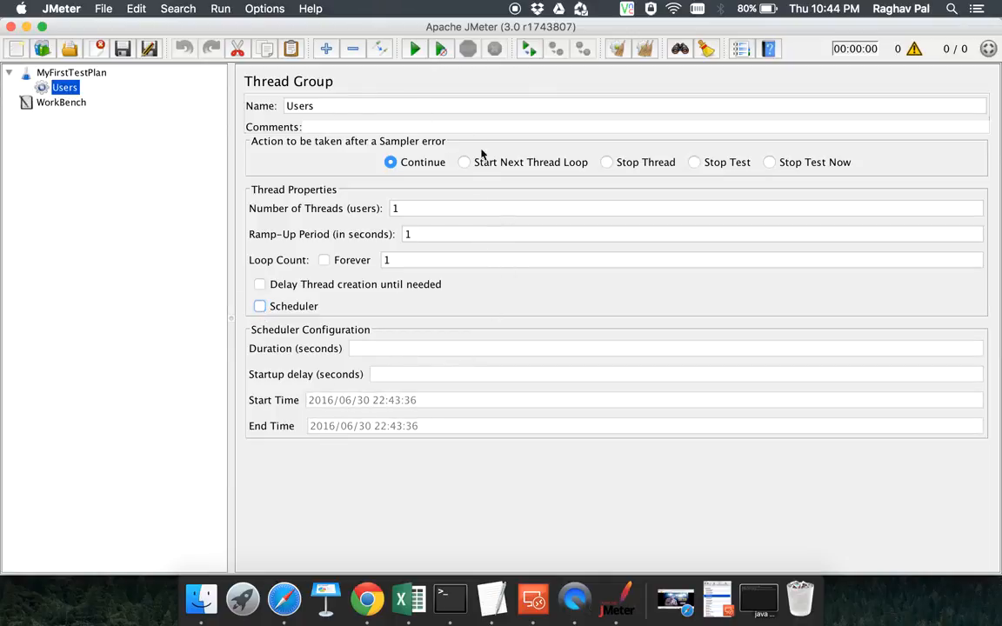
Step: Add an HTTP Request sampler to the Users thread group
right_click(72, 91)
mouse_move(122, 100)
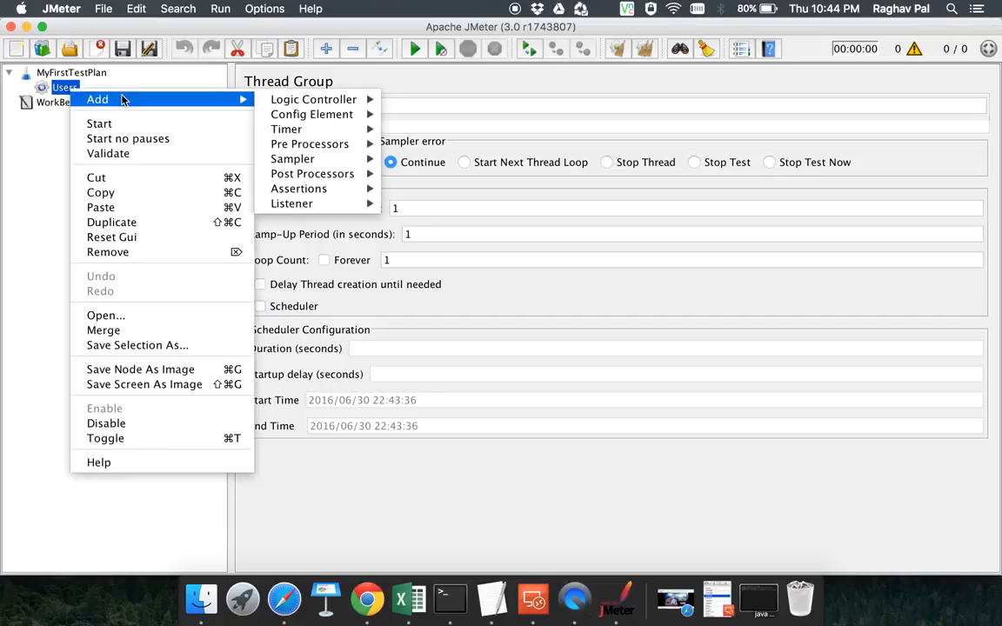
mouse_move(313, 103)
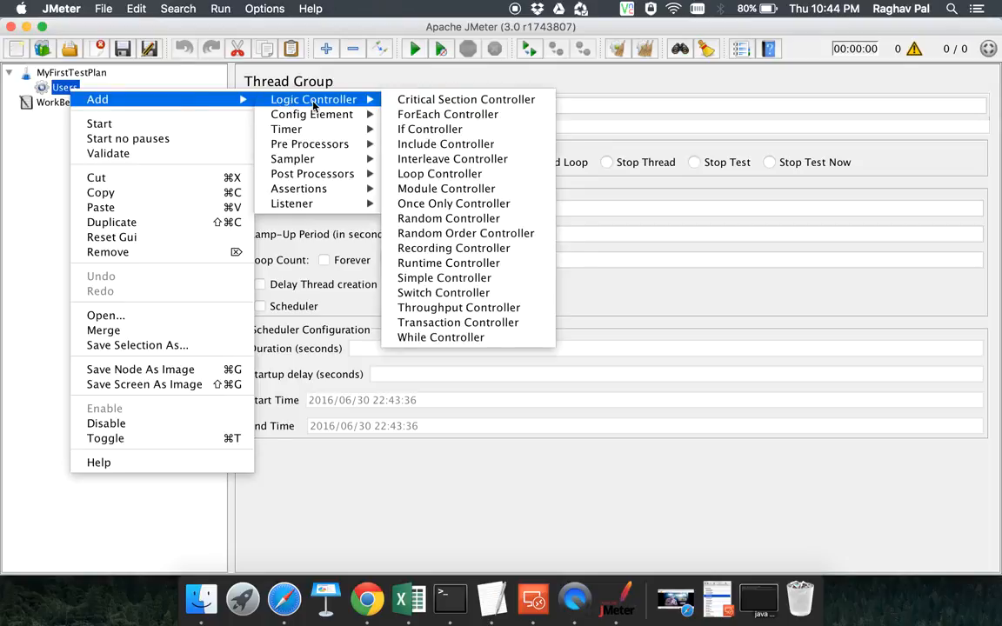
mouse_move(317, 150)
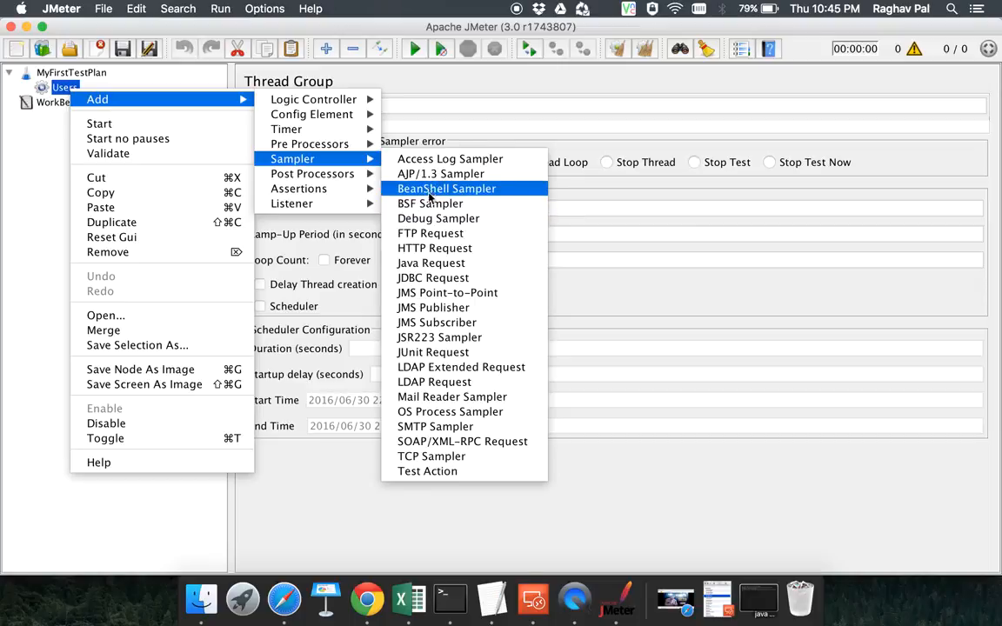
click(433, 252)
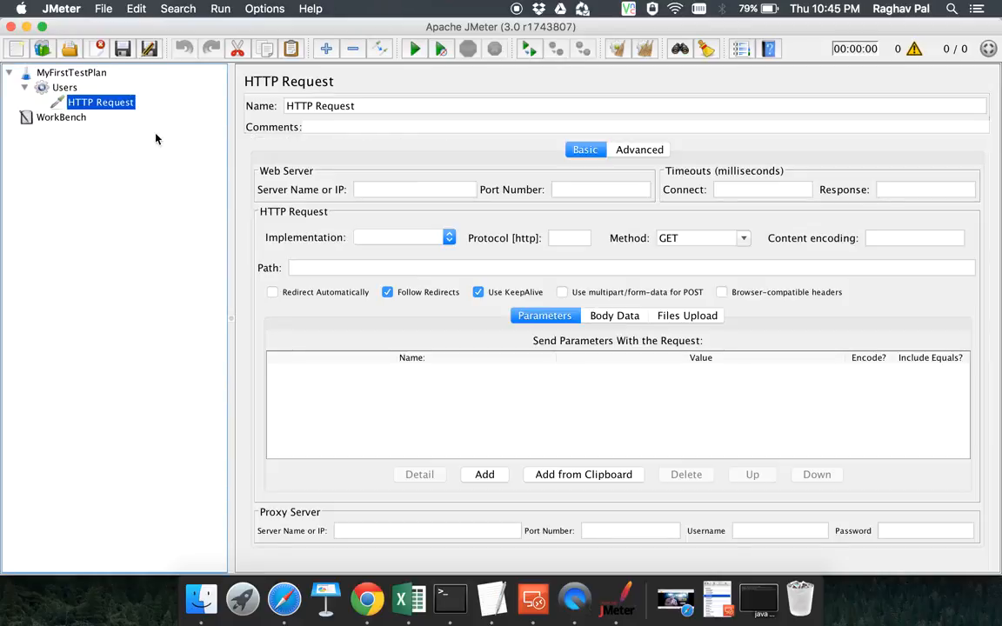
Step: Rename the HTTP Request sampler as MyHomePage
click(335, 105)
click(369, 106)
drag(357, 103, 265, 90)
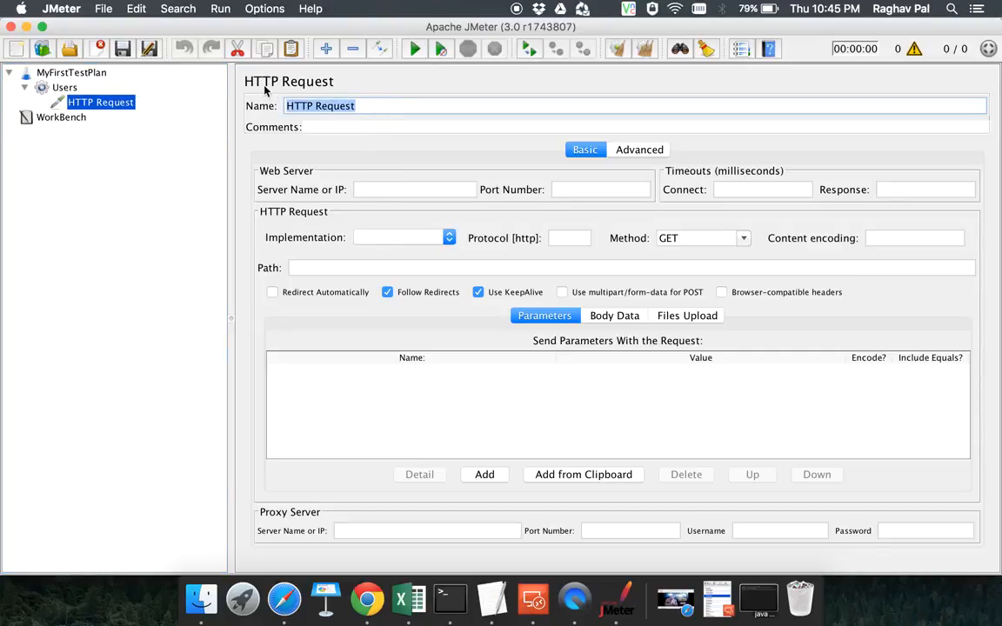
text(My)
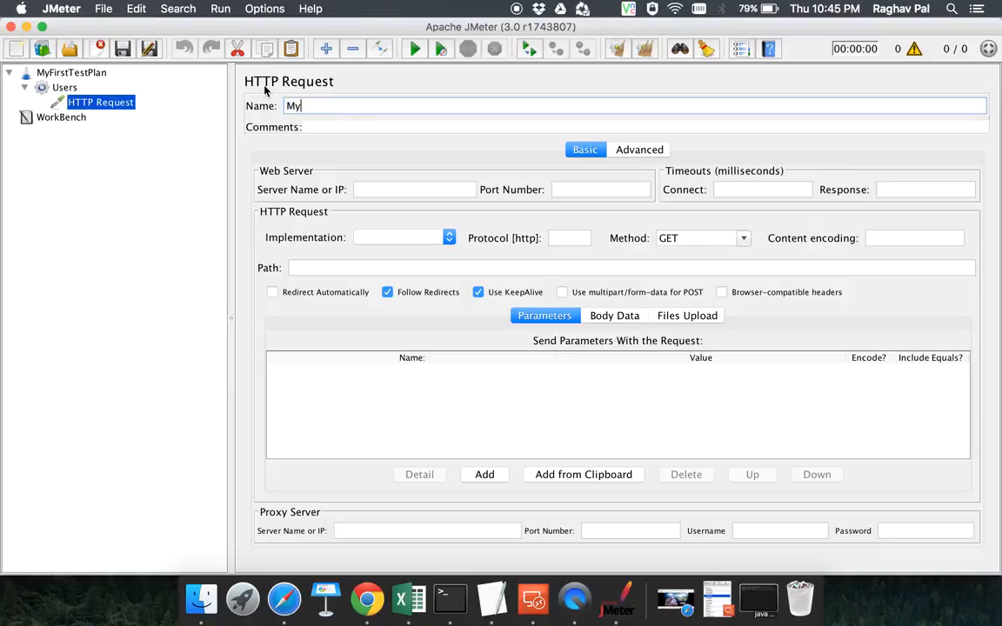
text(HomePage)
key(Tab)
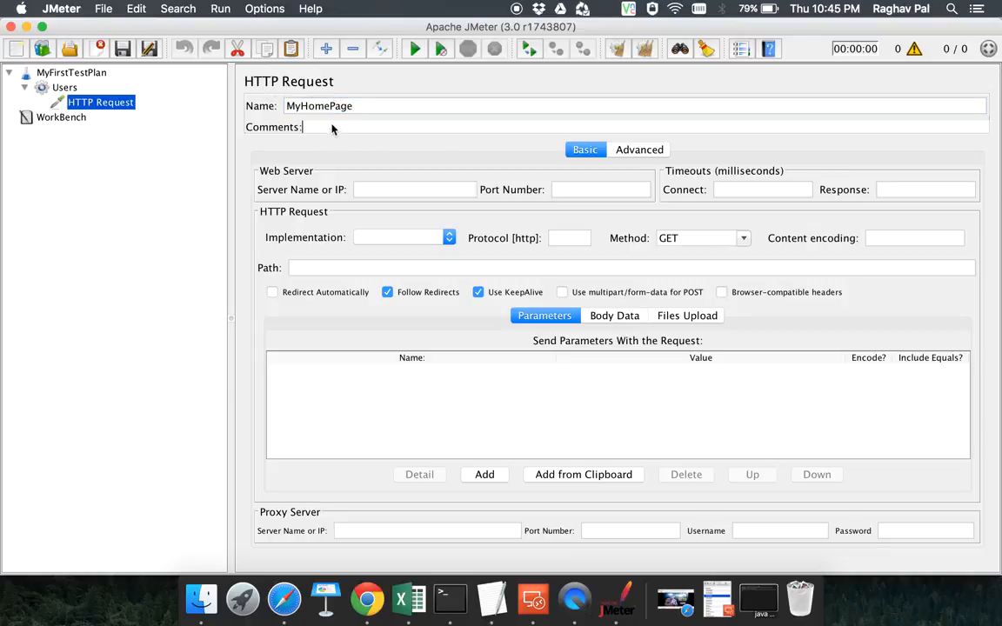
Step: Switch to Chrome, open the Life Charger site from the bookmarks, and copy its address for the request's server name
click(377, 191)
key(super+Tab)
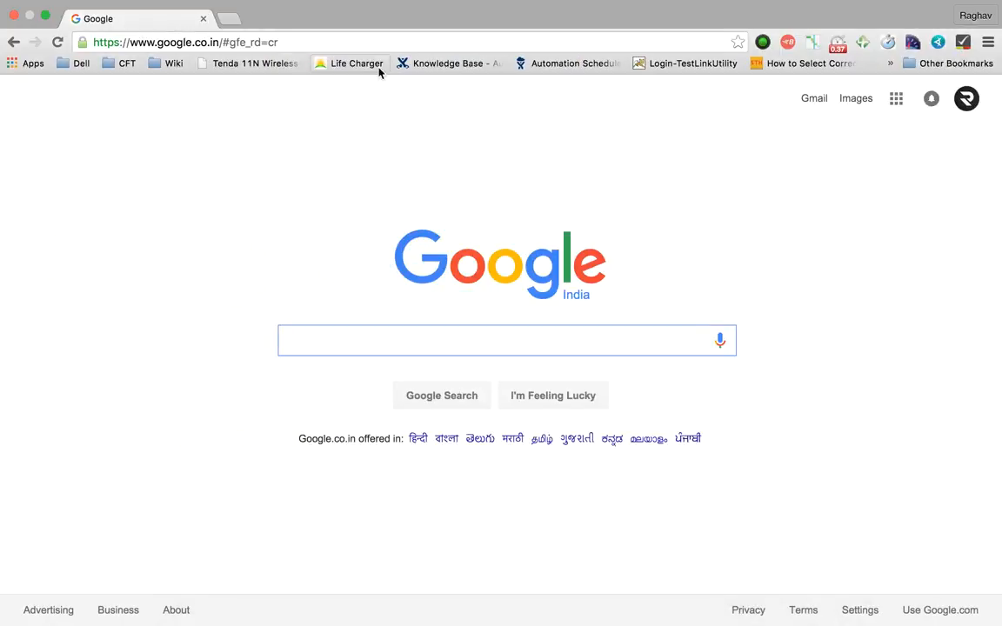
click(342, 63)
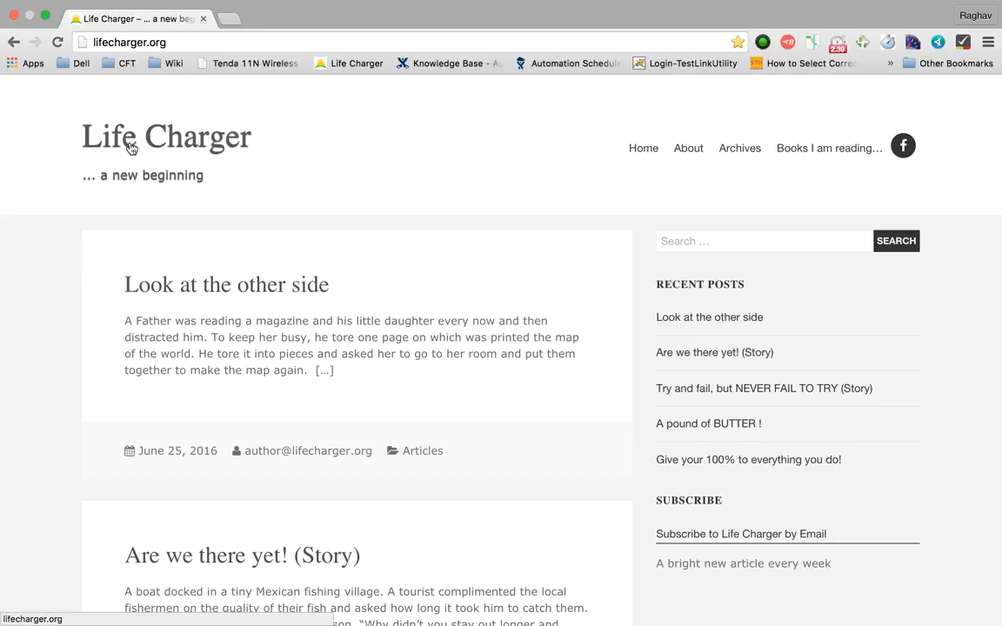
click(174, 44)
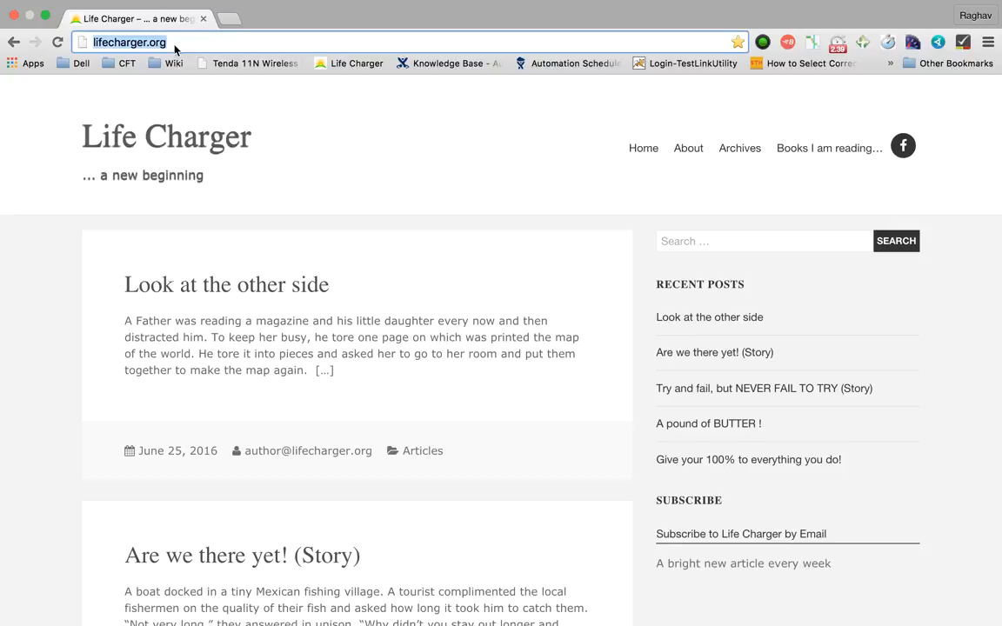
key(super+Tab)
click(386, 190)
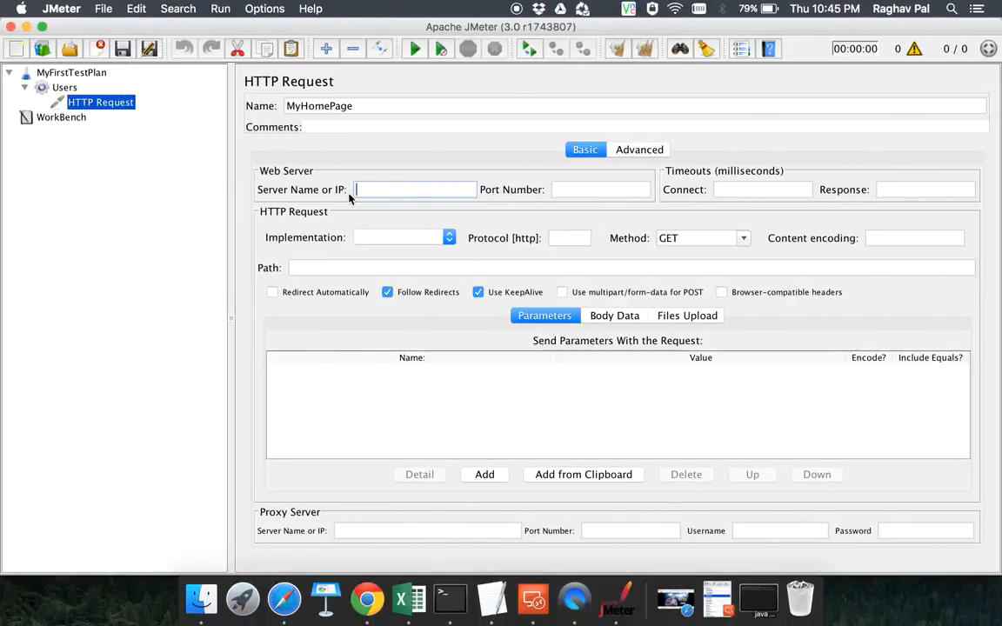
text(http://lifecharger.org/)
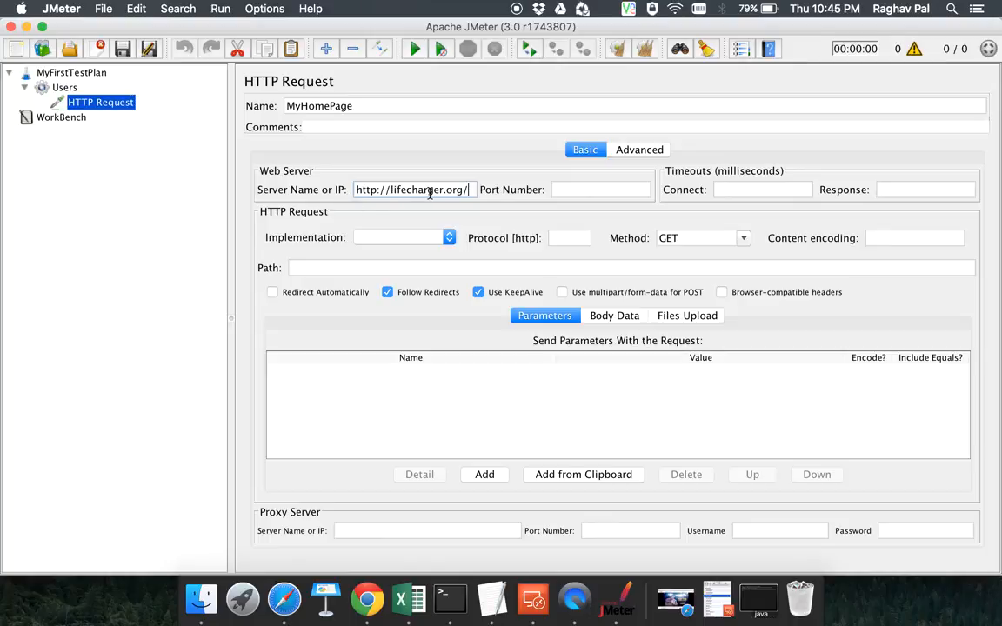
click(389, 189)
drag(388, 190, 356, 182)
key(BackSpace)
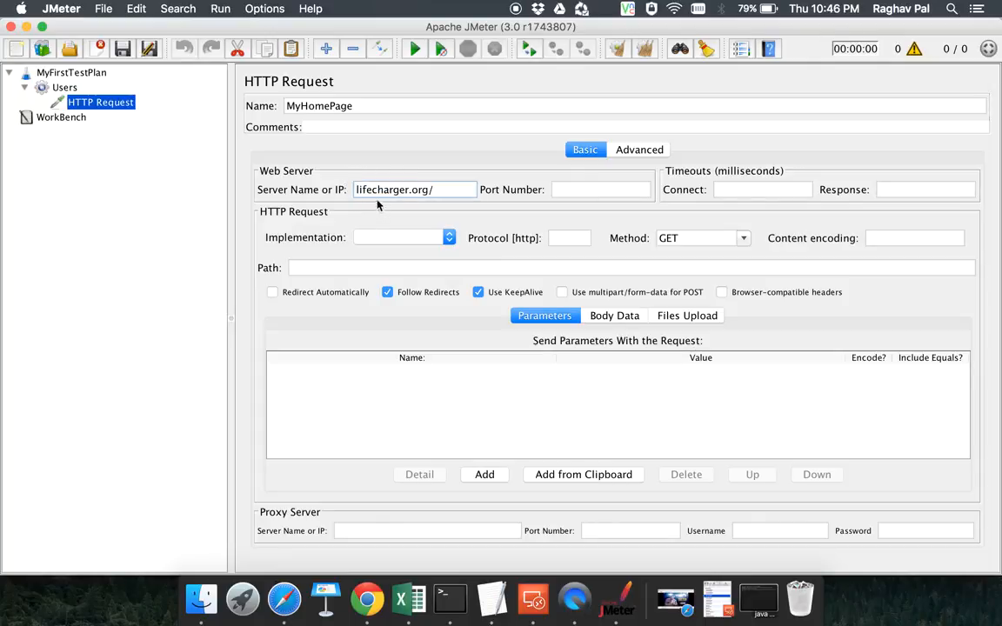
click(552, 239)
click(436, 193)
click(568, 191)
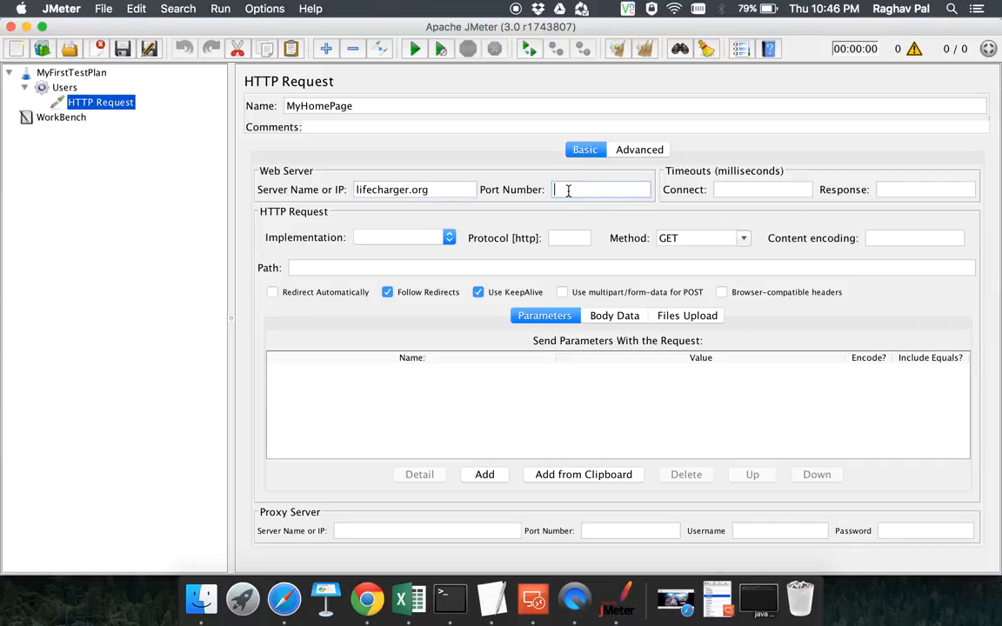
Step: Enter / as the request path and copy look-at-the-other-side/ from the address of the "Look at the other side" post in Chrome
click(313, 270)
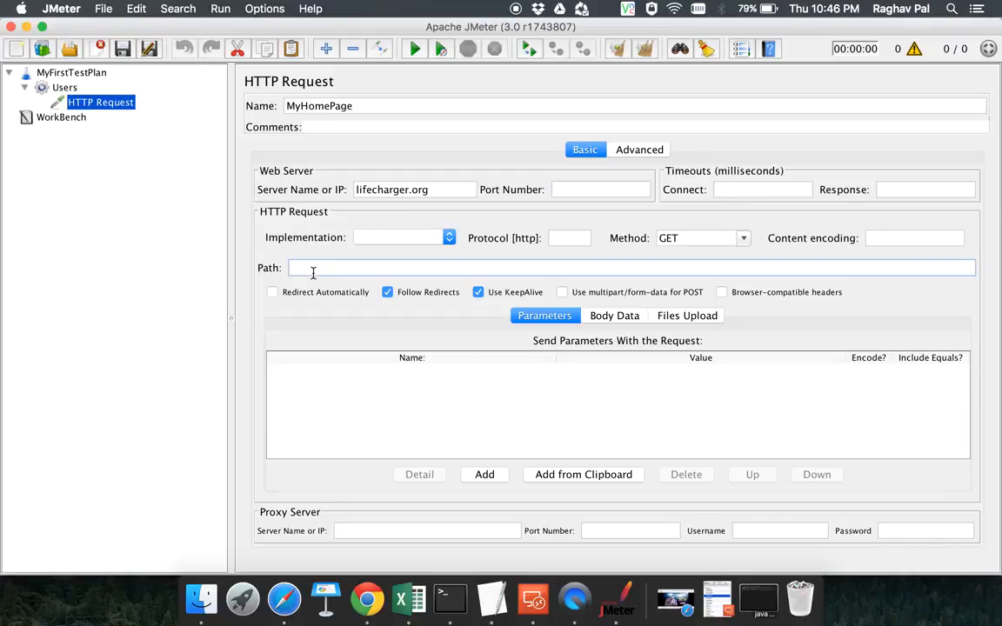
text(/)
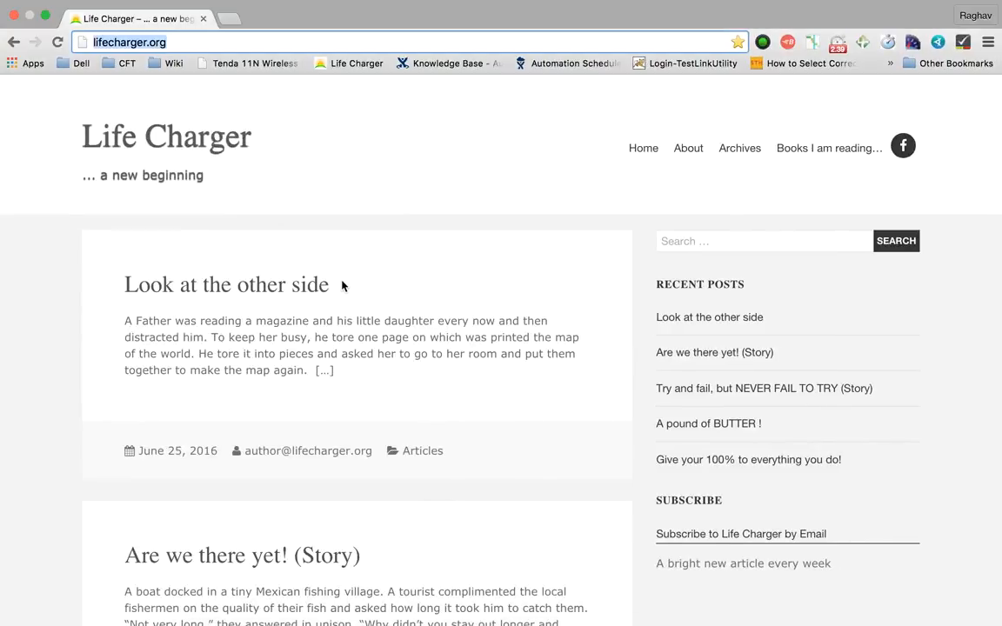
click(691, 320)
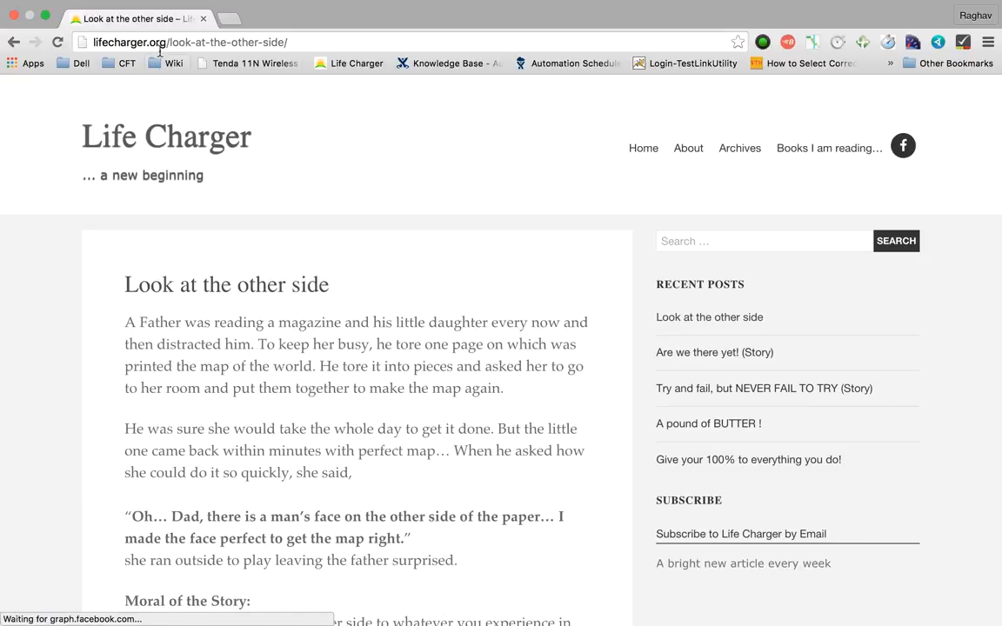
drag(168, 43, 288, 45)
key(super+c)
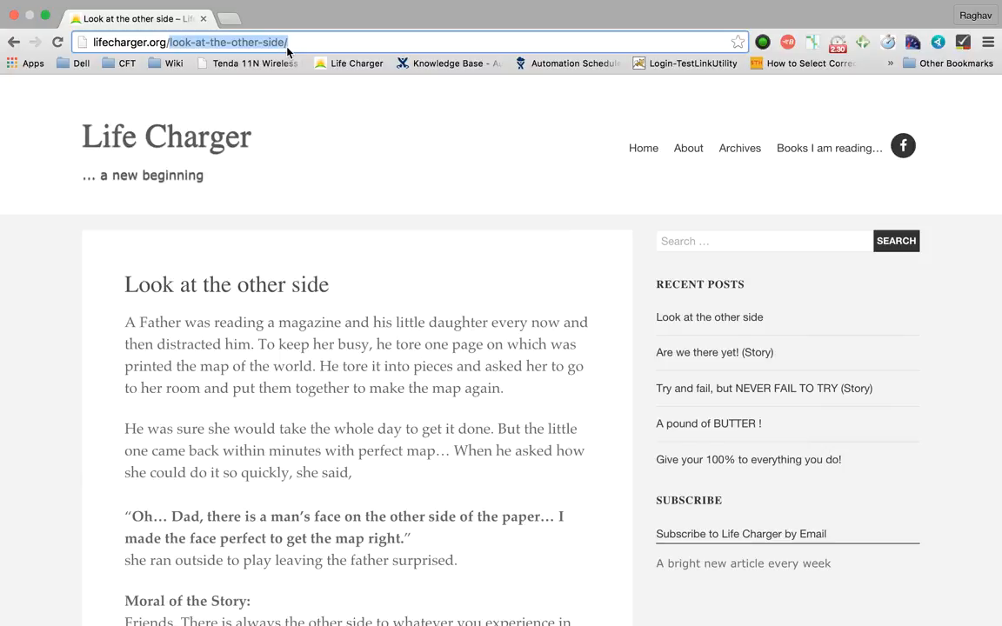
key(ctrl+Right)
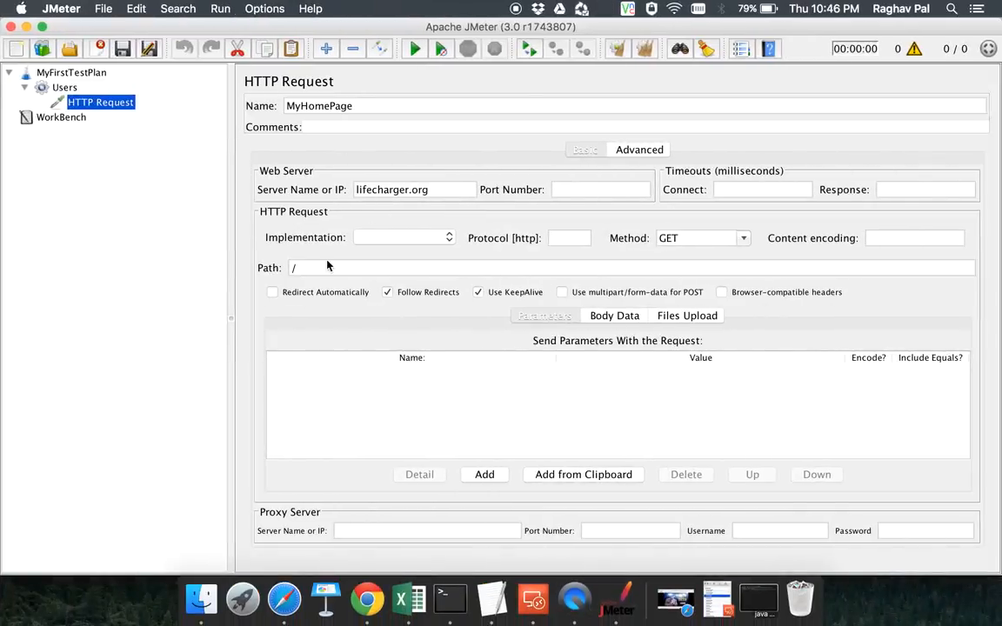
Step: Set the HTTP request's path to /look-at-the-other-side and reselect MyHomePage in the tree
click(329, 266)
key(BackSpace)
key(super+v)
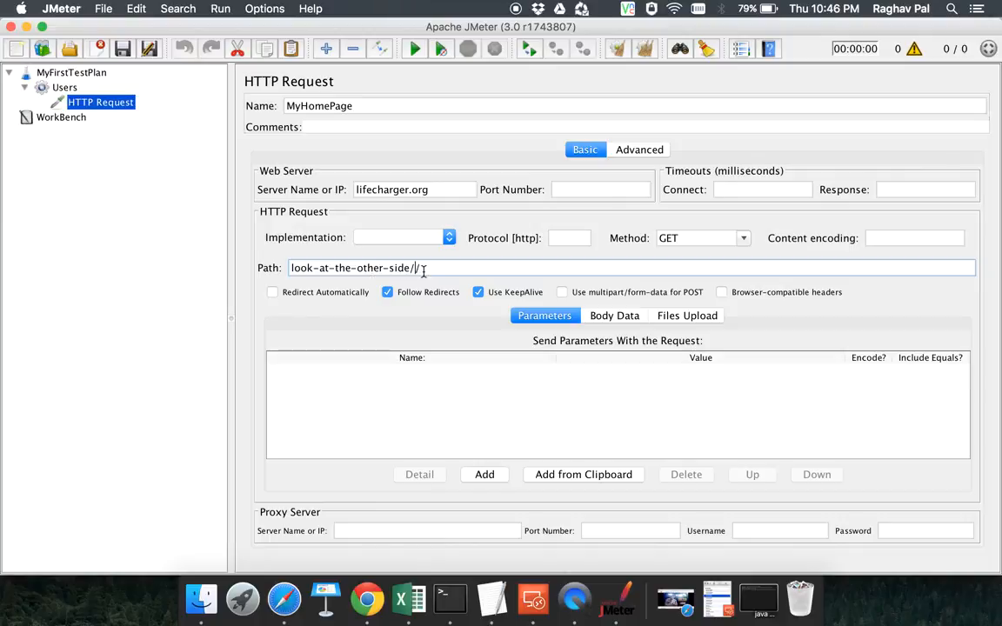
text(/)
click(286, 268)
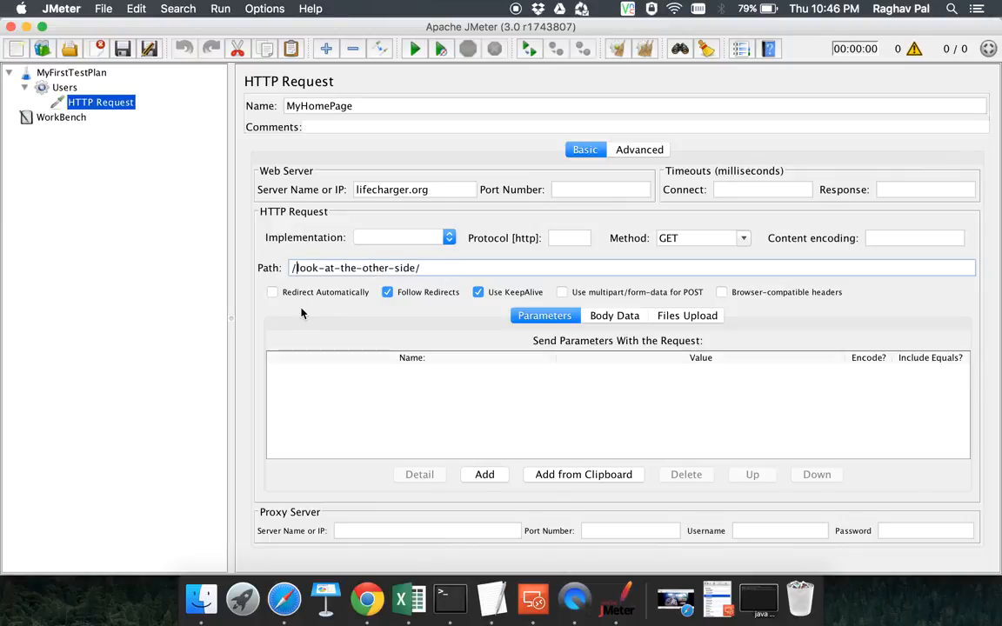
key(ctrl+Left)
key(ctrl+Right)
click(62, 88)
click(96, 103)
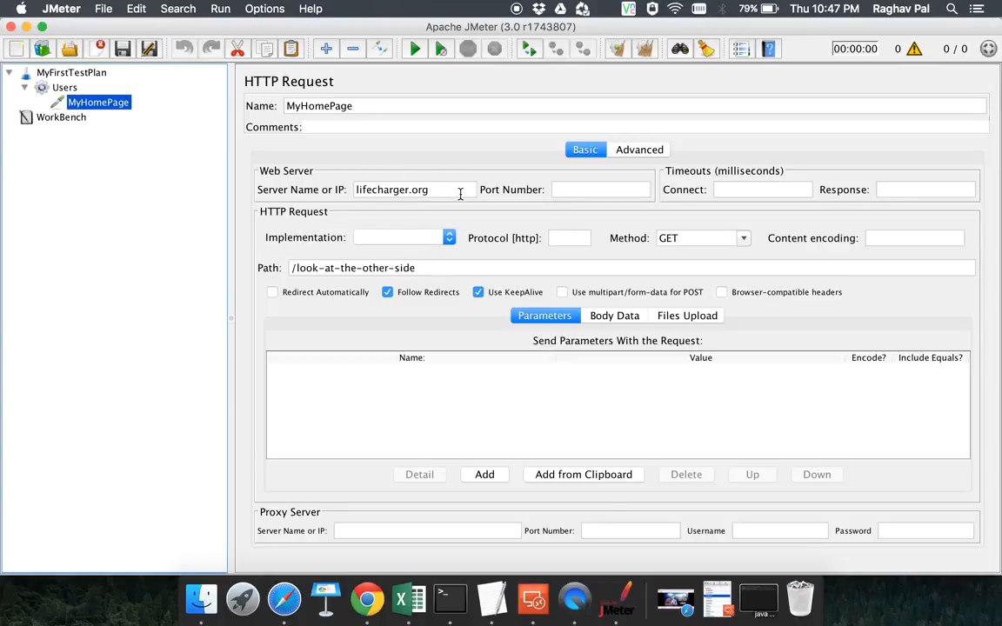
click(298, 268)
drag(298, 268, 420, 266)
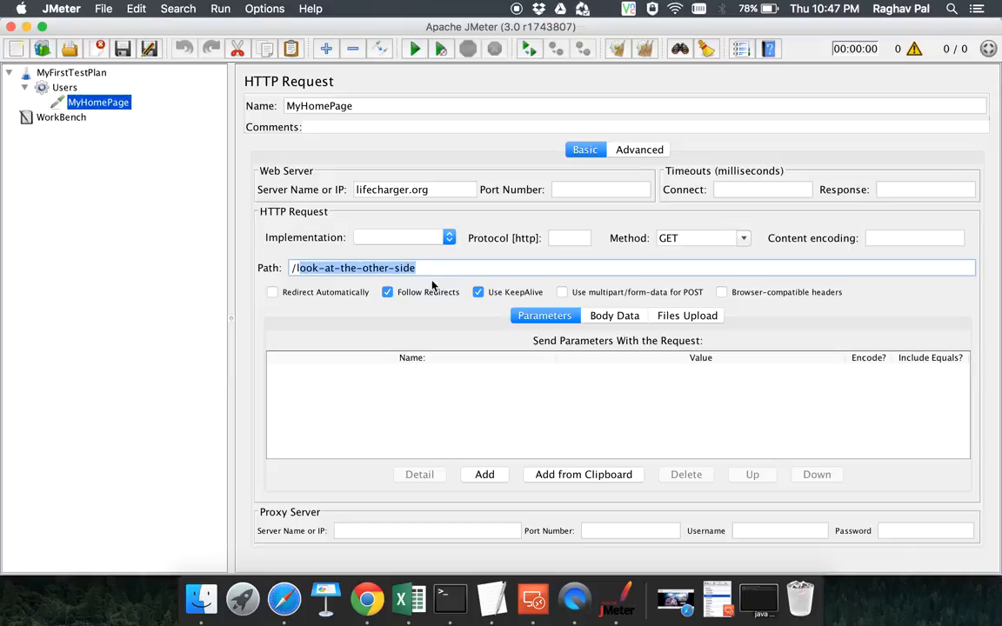
Step: Add a View Results in Table listener to the Users thread group
click(66, 88)
right_click(69, 90)
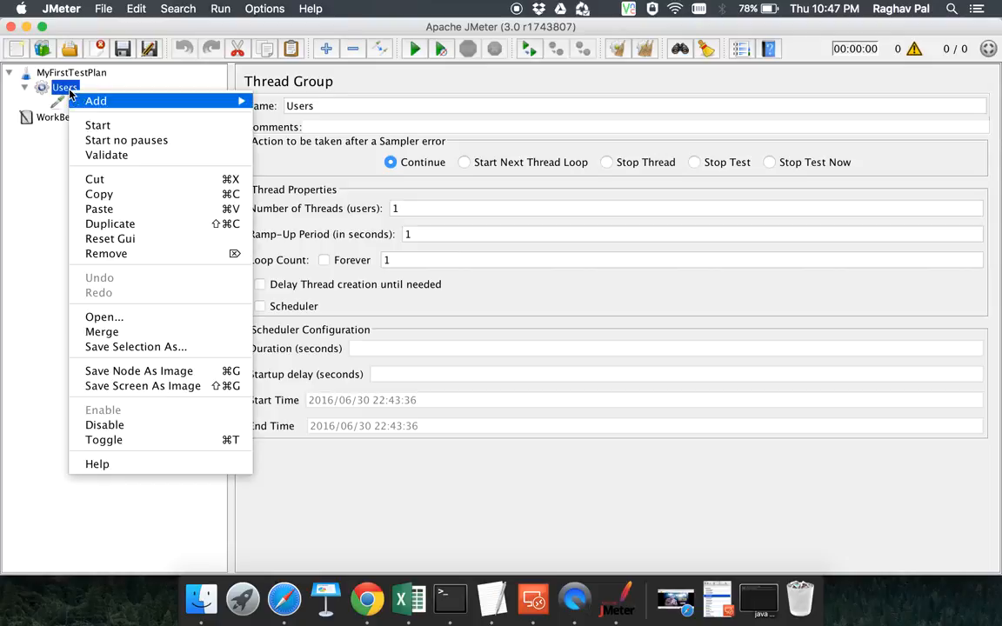
mouse_move(101, 99)
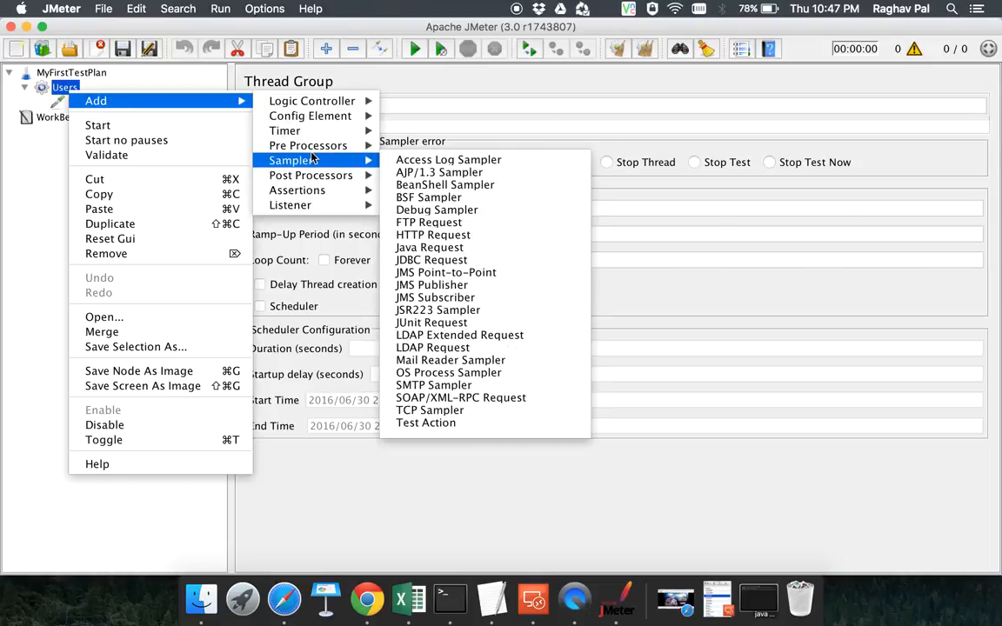
mouse_move(309, 210)
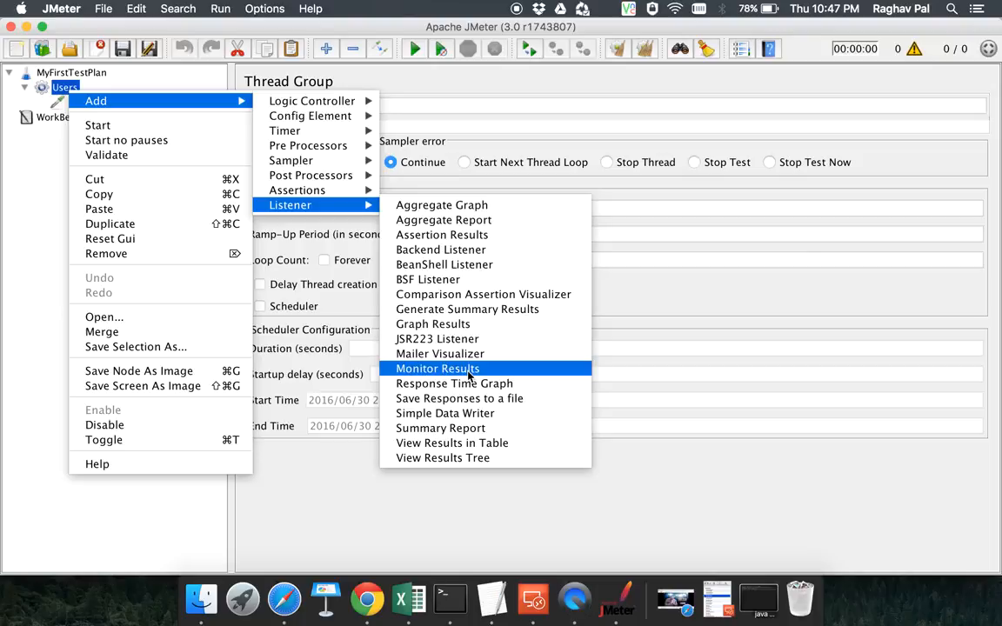
click(467, 445)
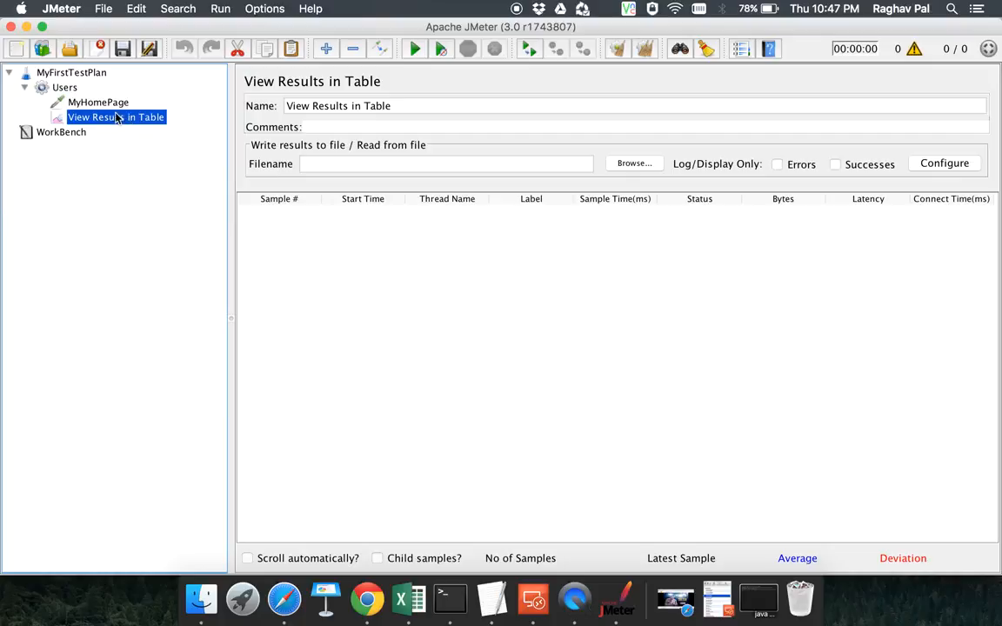
Step: Add a View Results Tree listener to the Users thread group
click(60, 88)
right_click(60, 88)
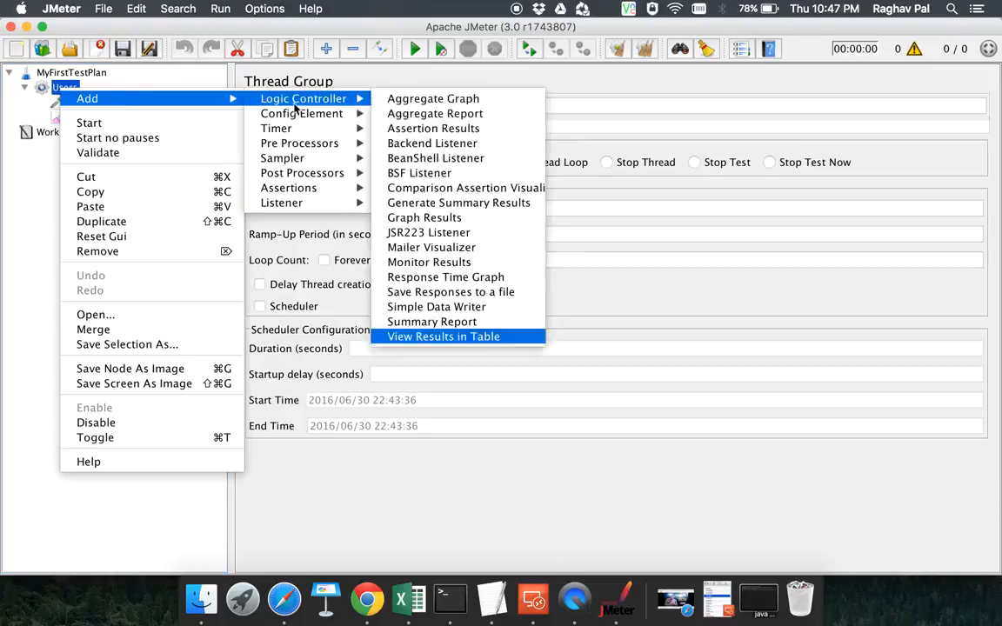
mouse_move(339, 202)
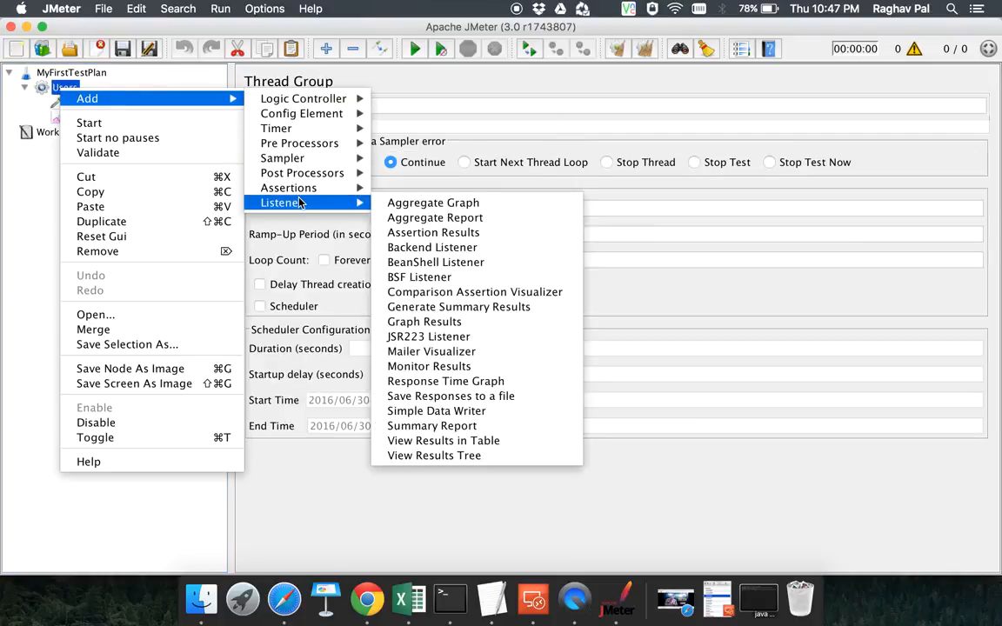
click(445, 455)
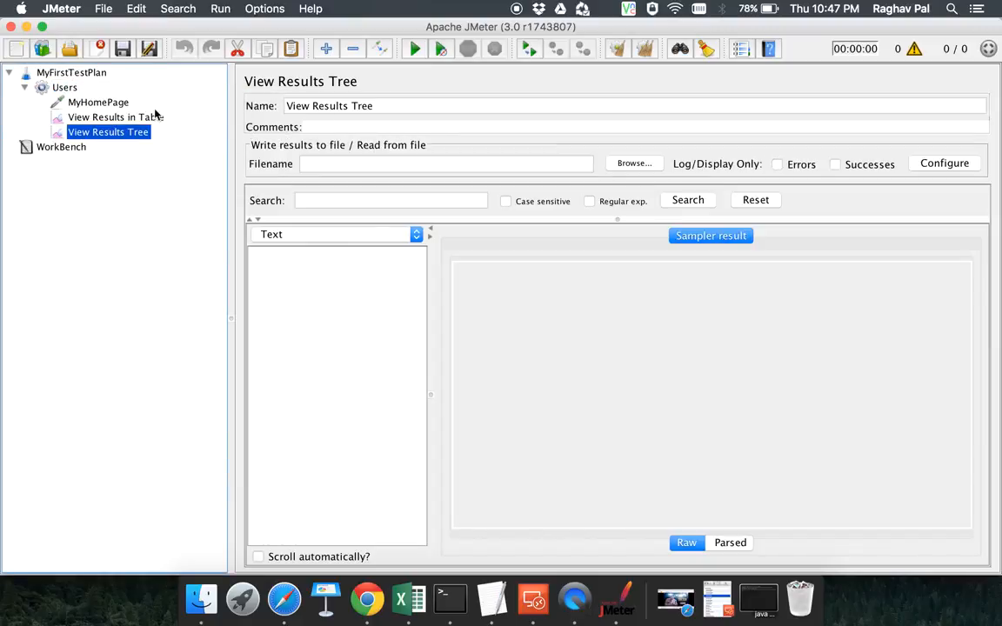
click(78, 104)
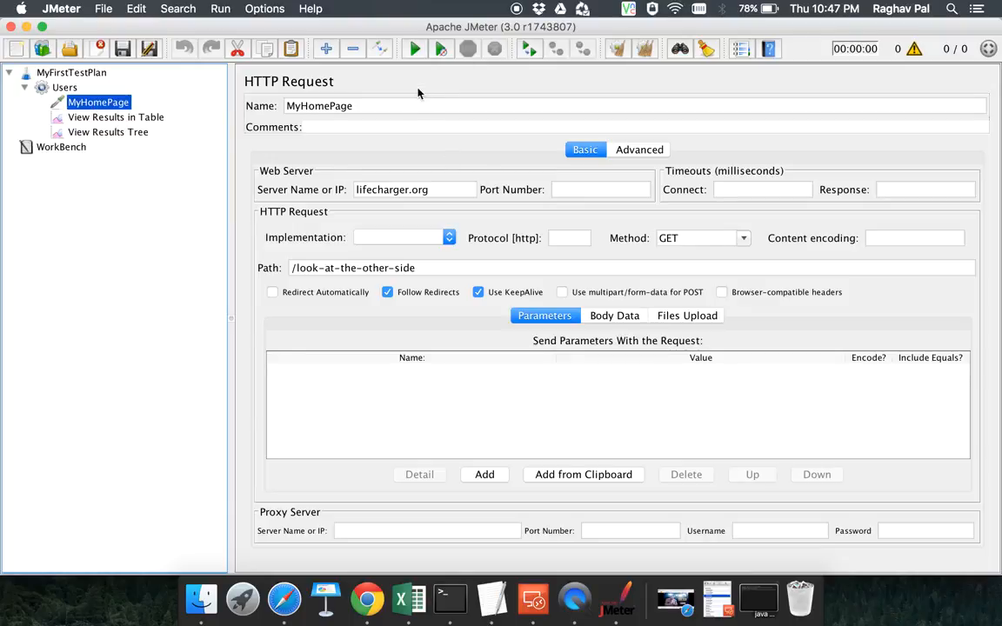
click(66, 88)
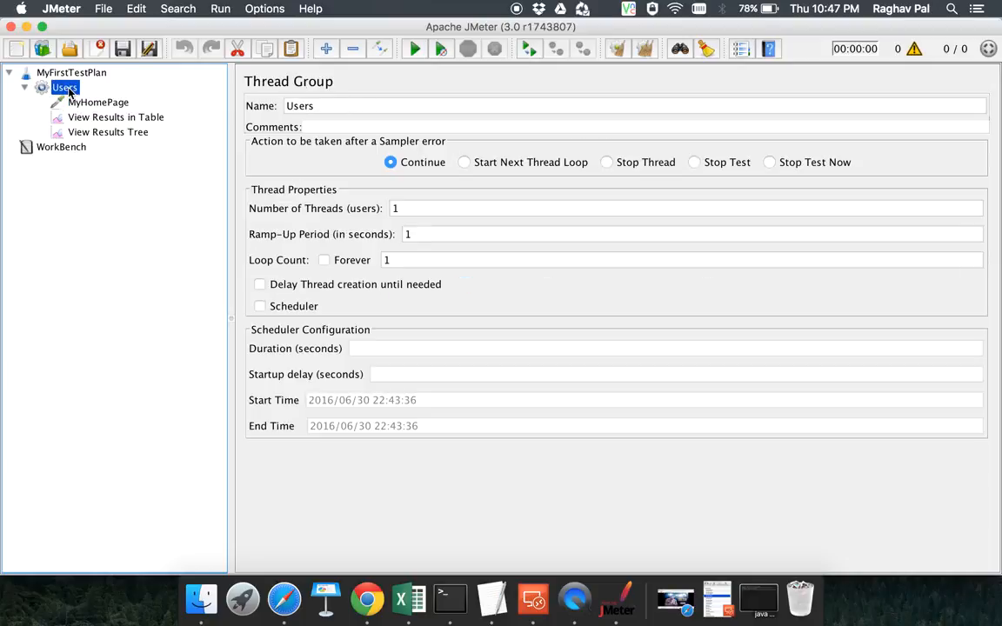
right_click(69, 89)
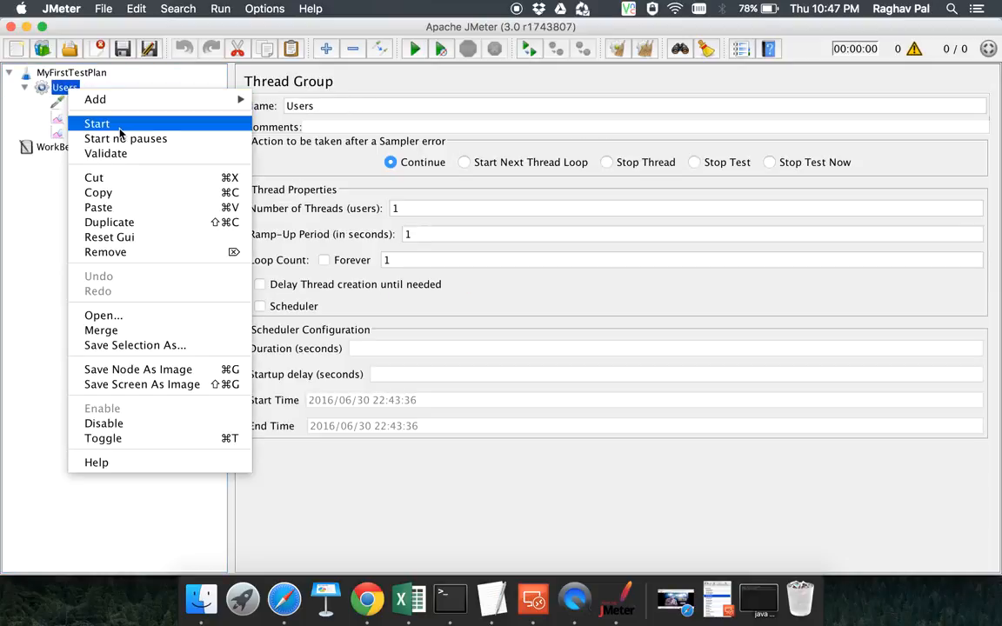
click(231, 63)
click(221, 10)
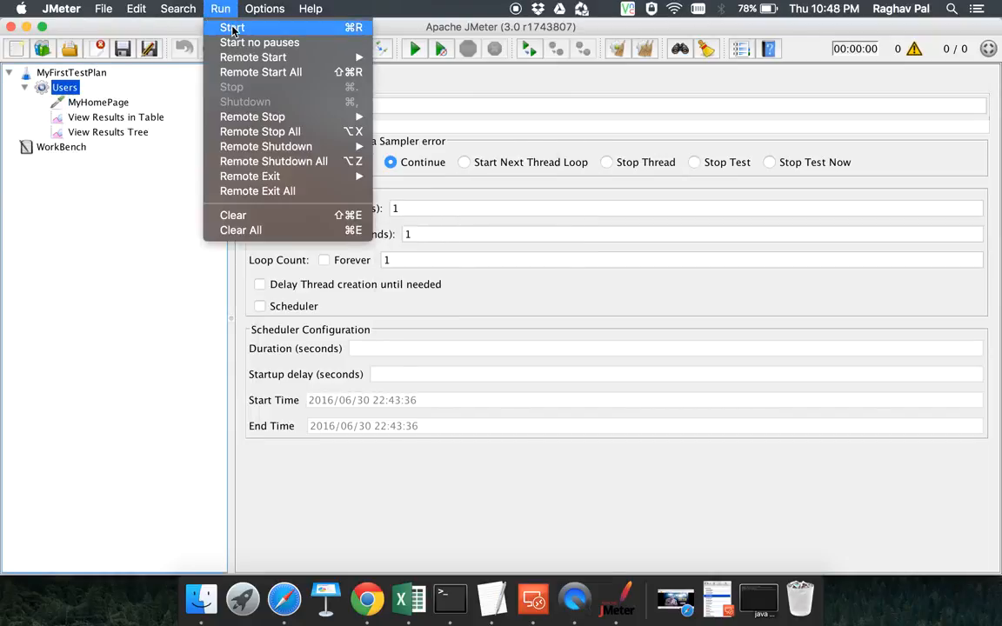
click(391, 79)
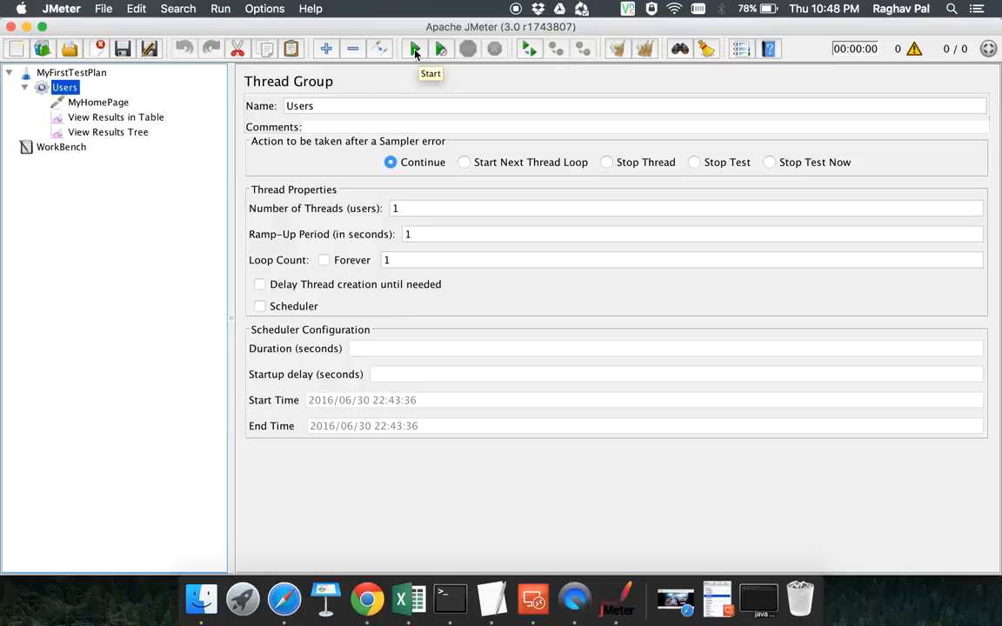
Step: Start the test without saving the test plan and open the View Results in Table listener
click(415, 50)
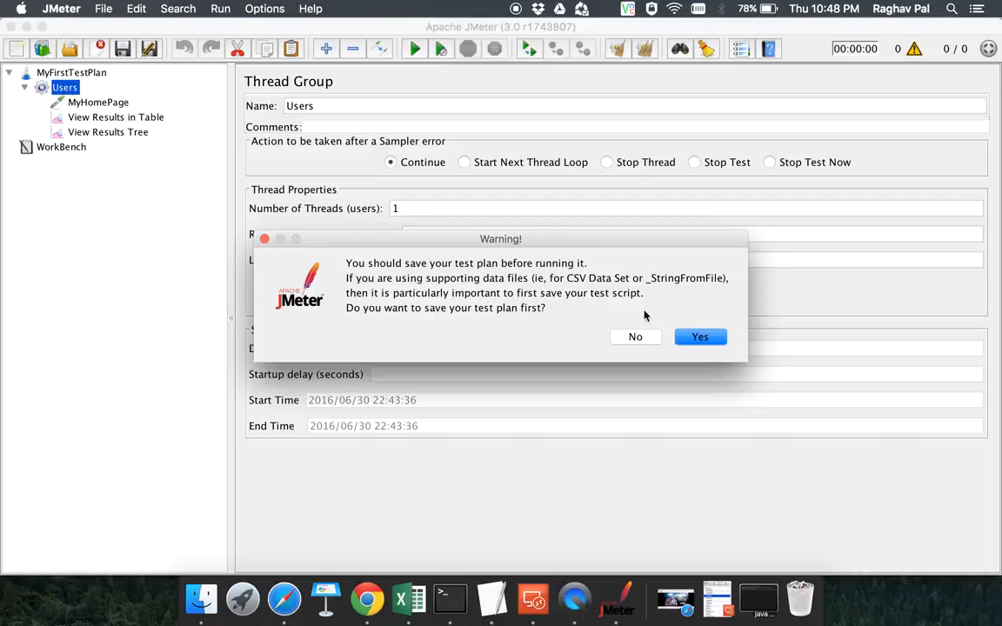
click(637, 337)
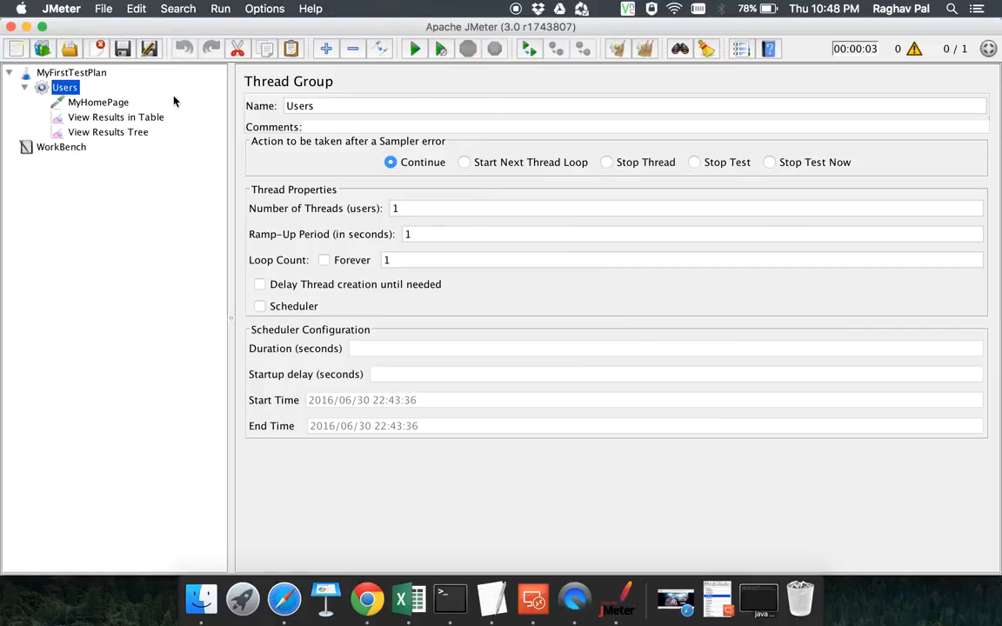
click(92, 121)
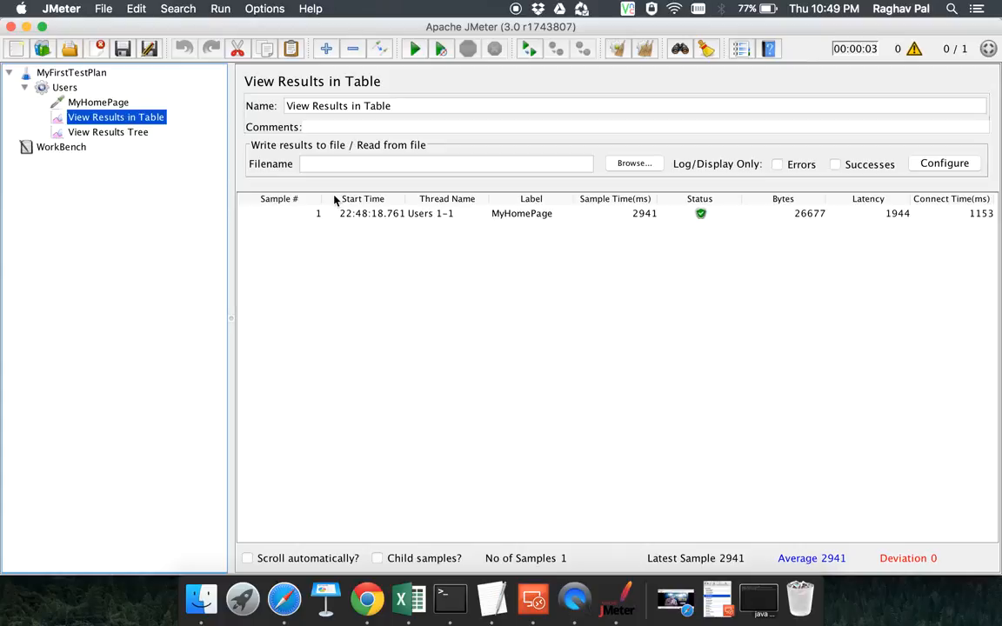
Step: Examine the sampler result, request and response data of the MyHomePage sample in the View Results Tree listener
click(109, 132)
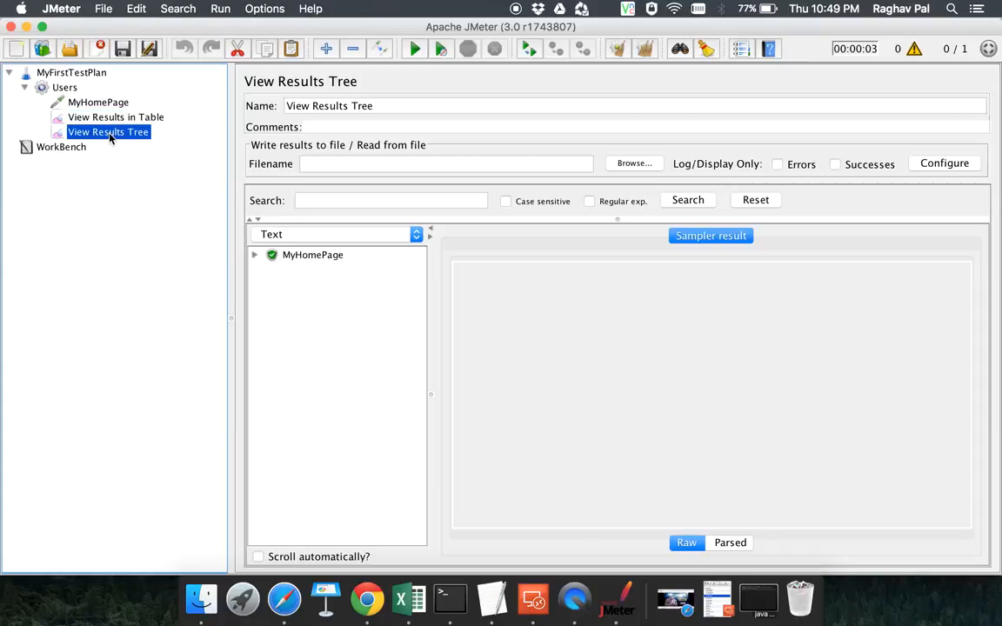
click(313, 255)
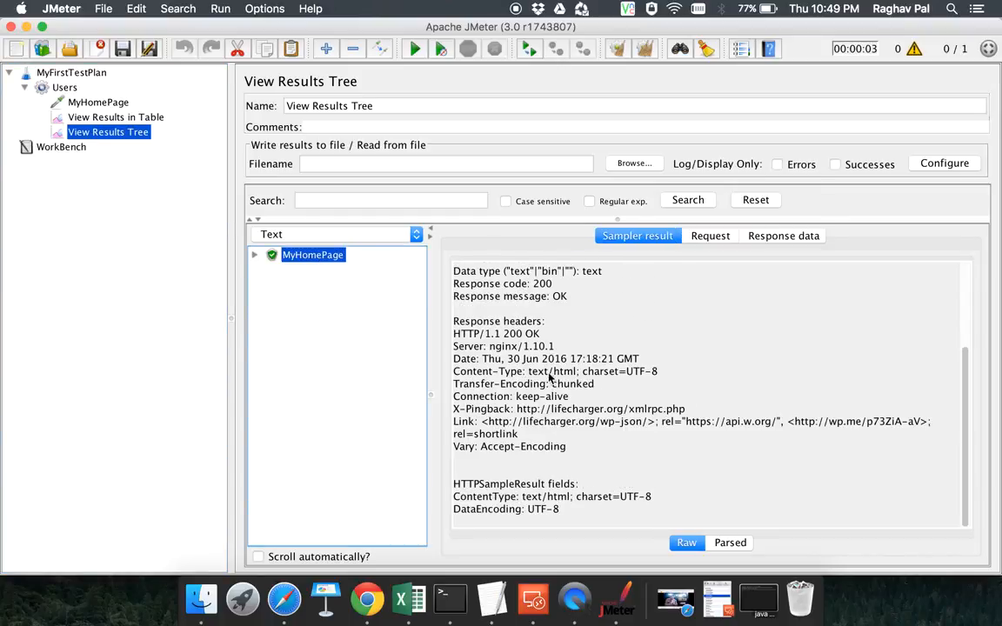
double_click(512, 334)
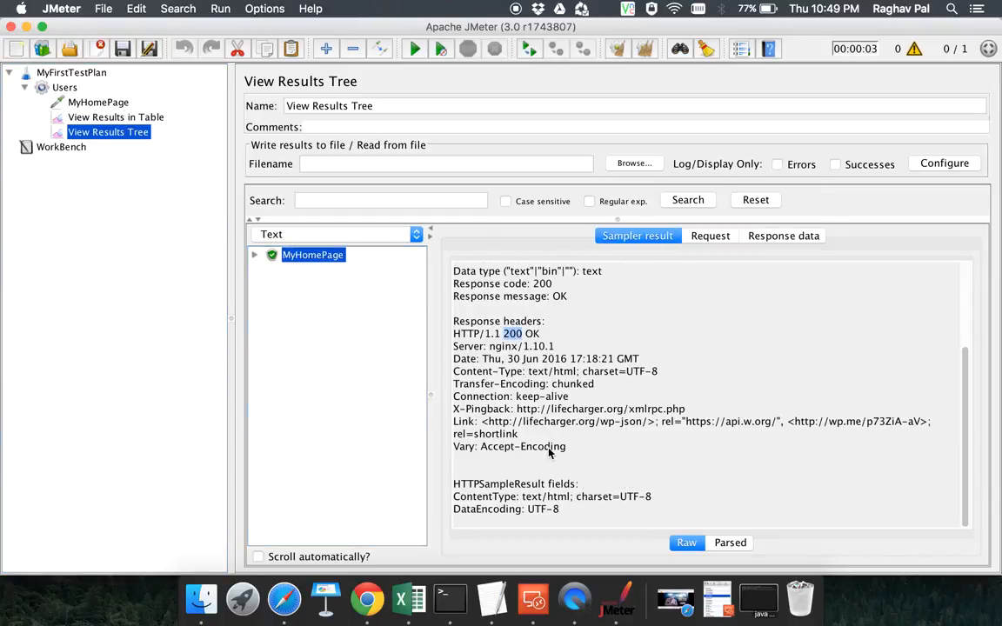
click(707, 240)
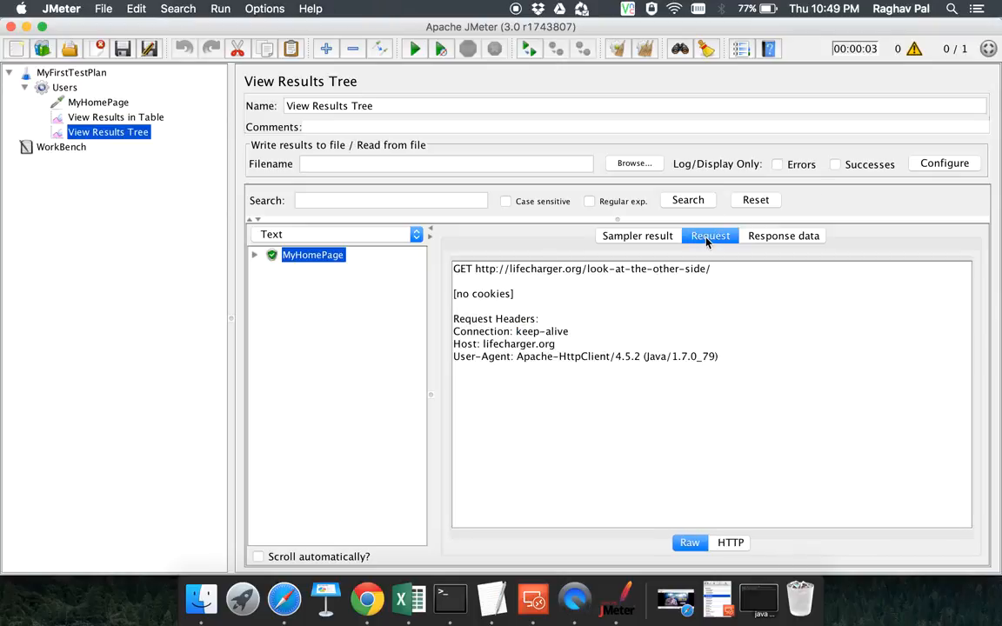
click(773, 239)
scroll(591, 399, down, 5)
scroll(590, 398, down, 10)
scroll(590, 398, up, 20)
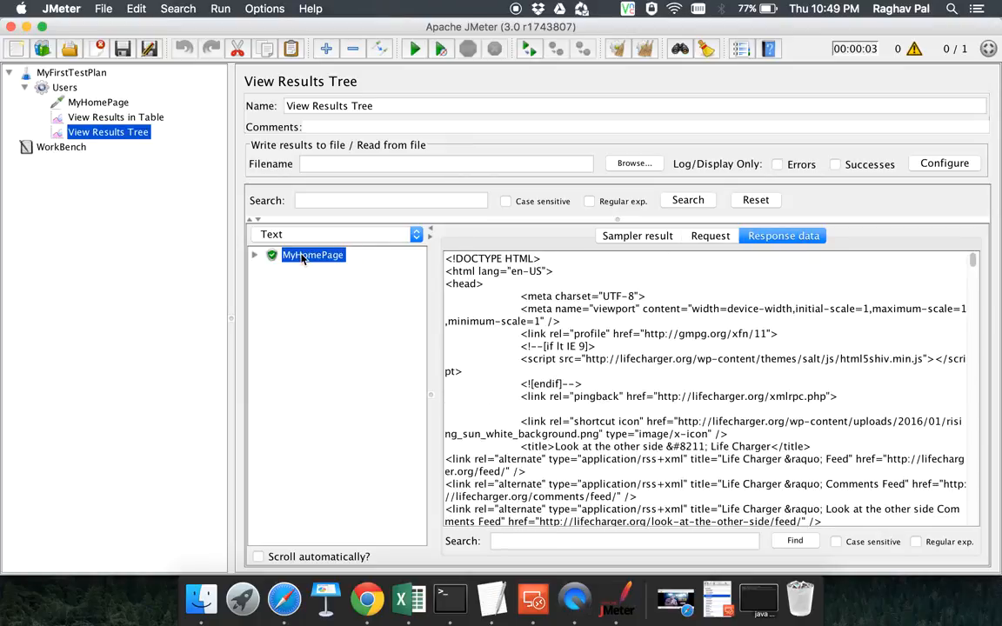
click(623, 243)
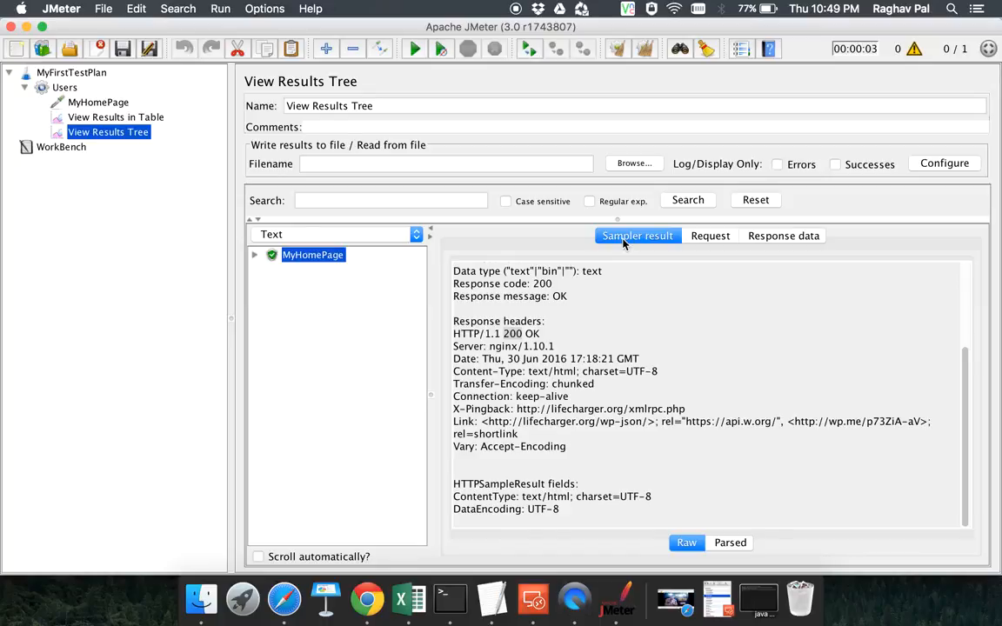
Step: Set the Users thread group to 10 threads with a ramp-up period of 20 seconds
click(65, 88)
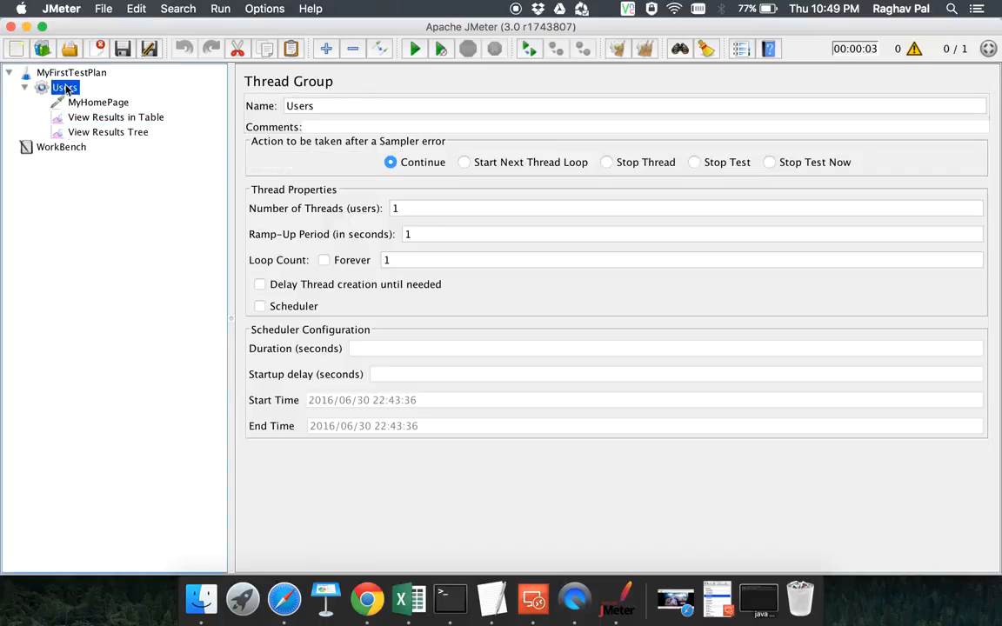
click(409, 209)
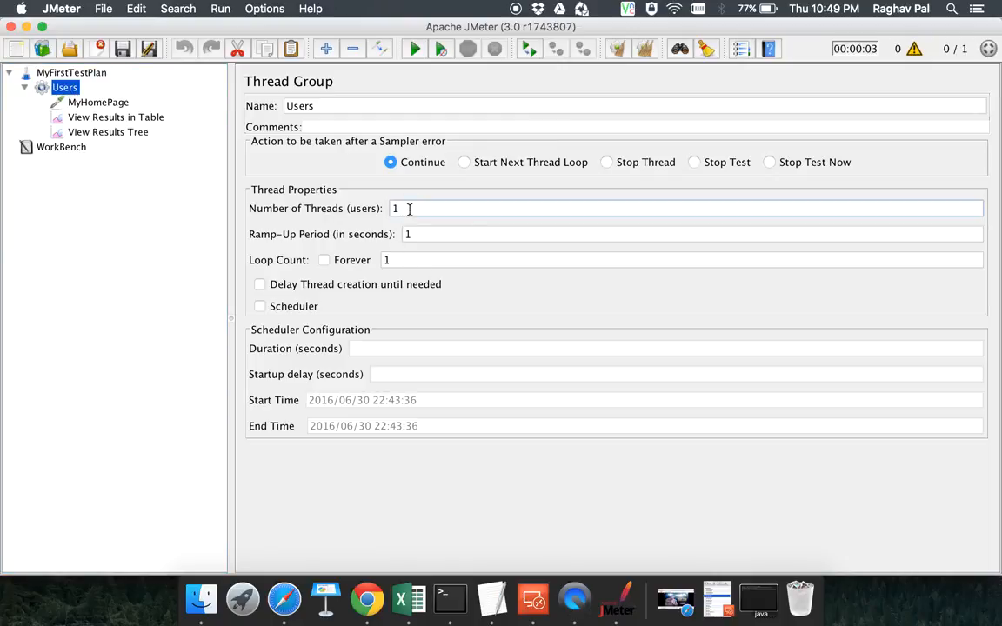
key(BackSpace)
text(10)
double_click(426, 234)
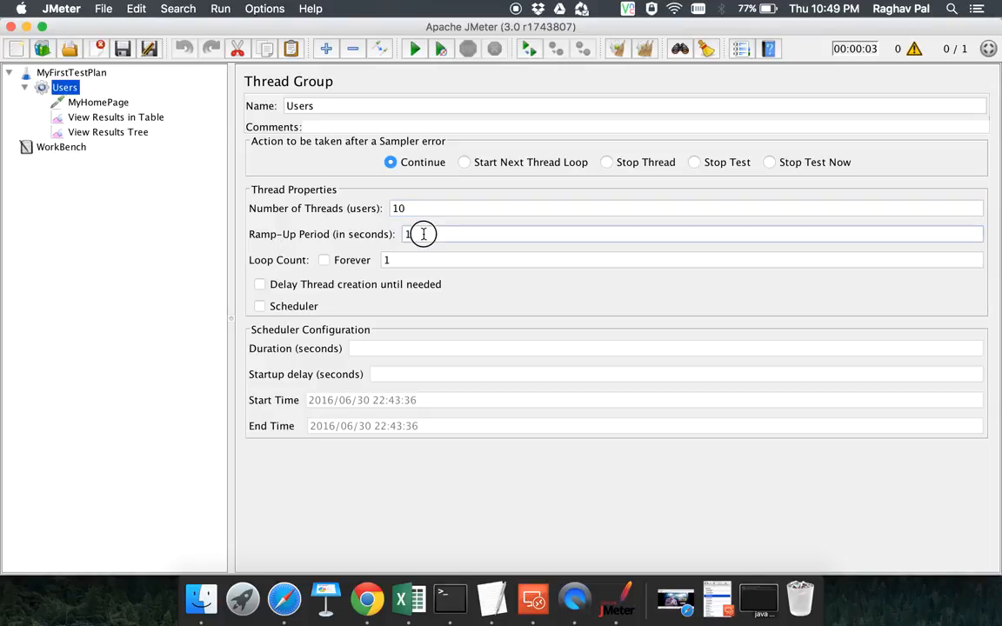
text(20)
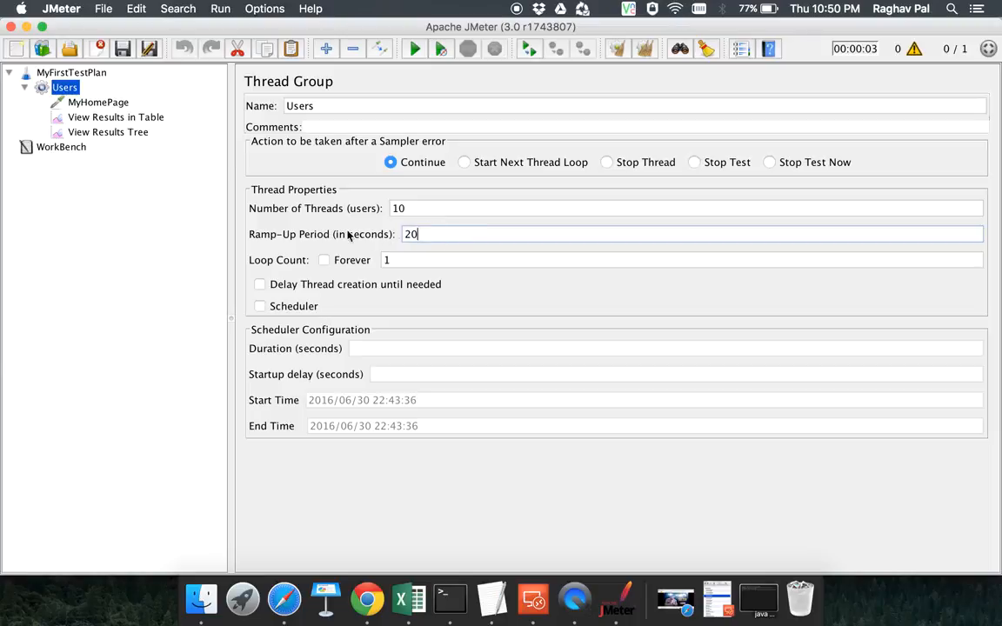
double_click(401, 208)
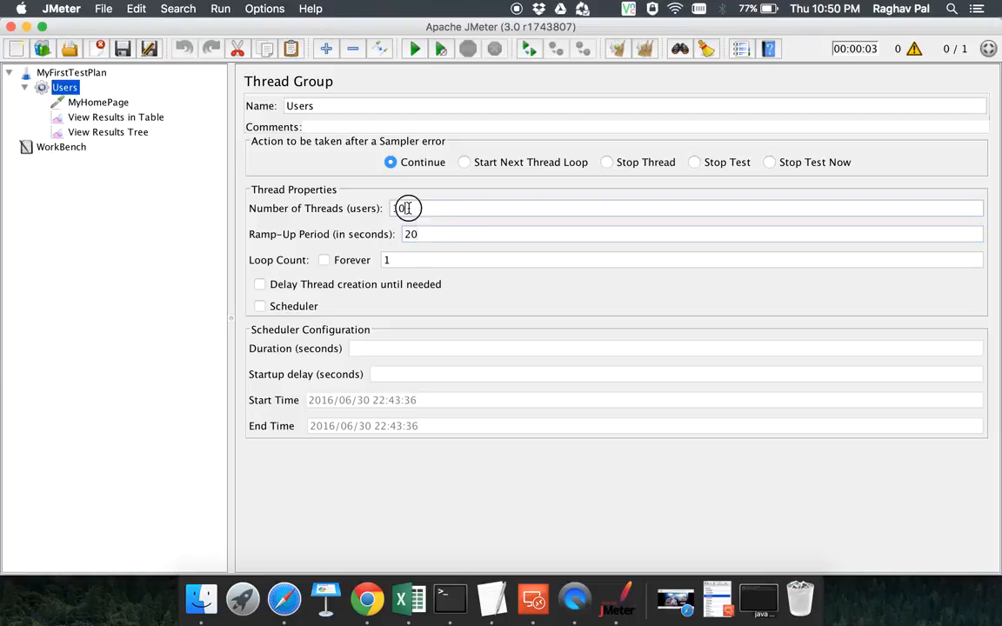
click(414, 210)
drag(415, 210, 371, 209)
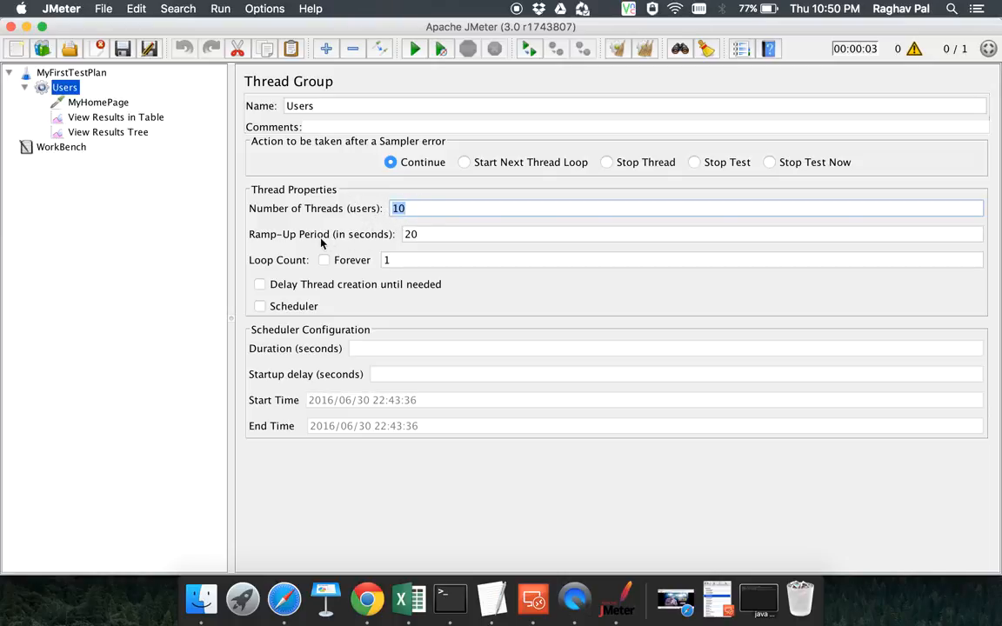
drag(415, 234, 402, 234)
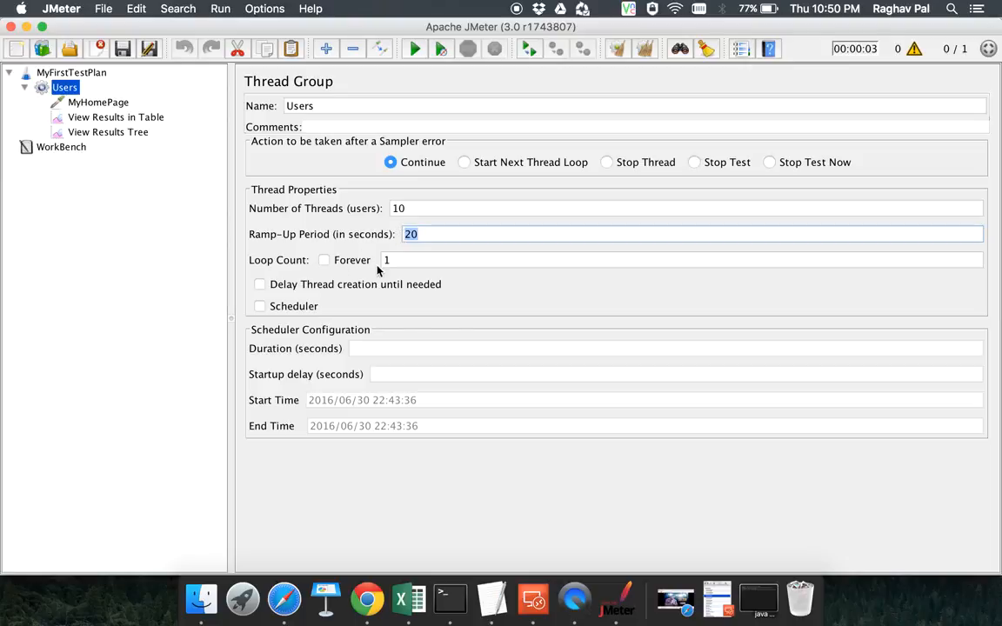
Step: Try a loop count of 10 for the Users thread group, clear it and set the loop count to Forever
click(324, 260)
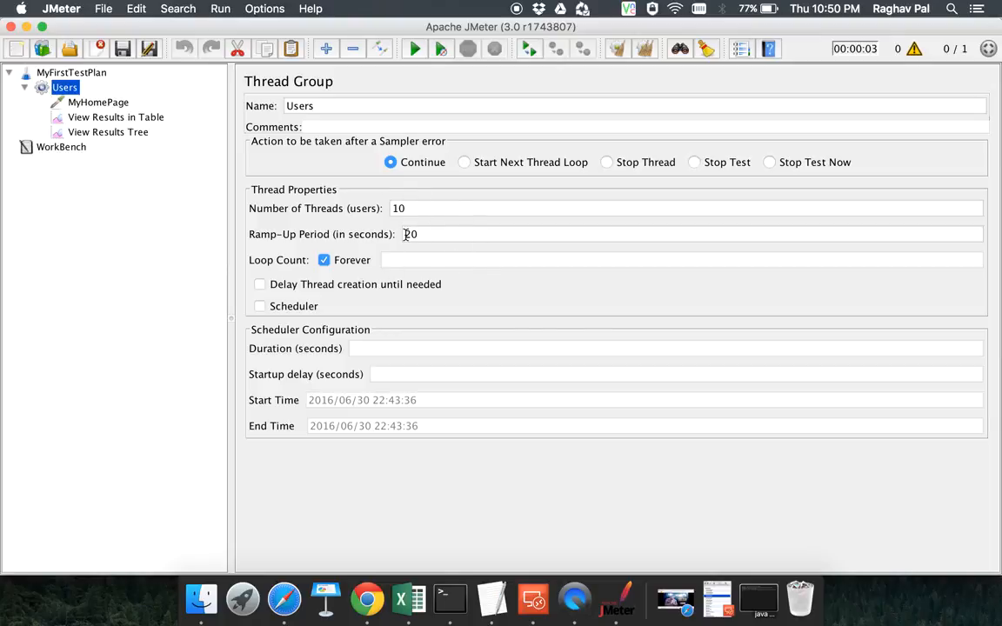
click(324, 260)
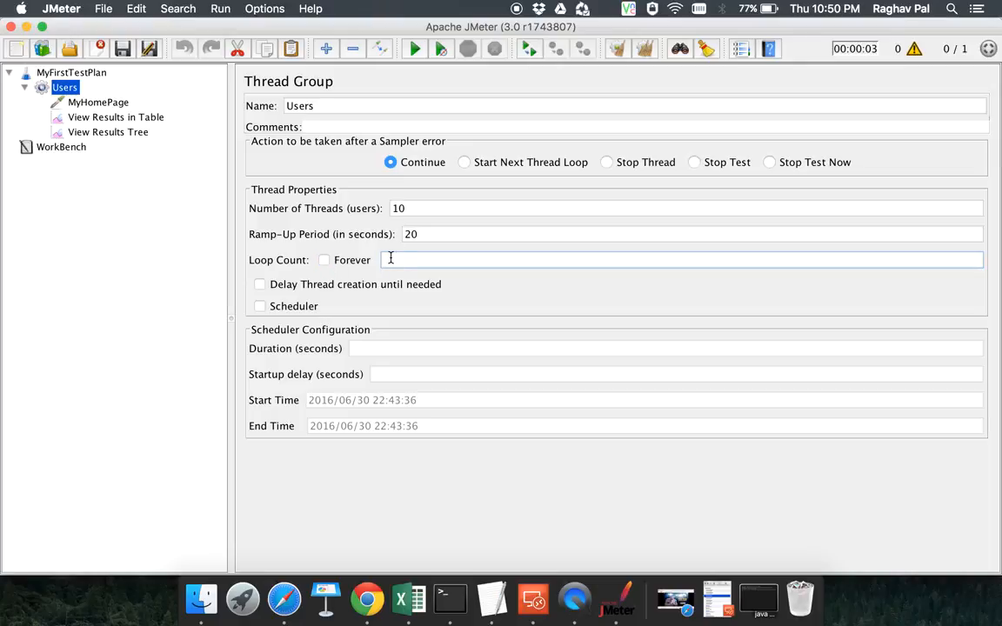
text(10)
key(BackSpace)
key(BackSpace)
click(323, 260)
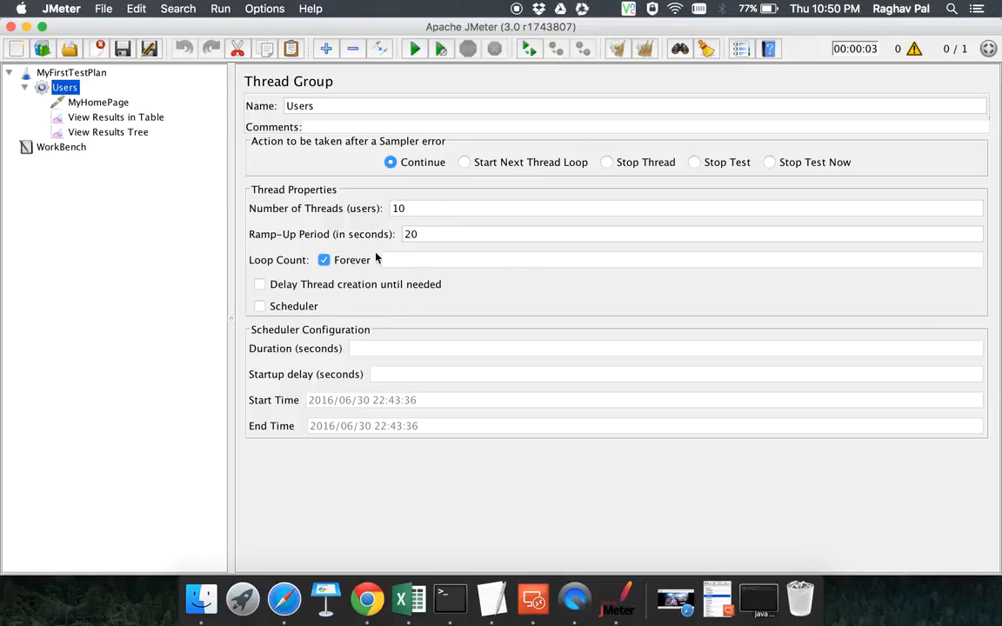
Step: Review the test run's results in the View Results in Table and View Results Tree listeners
click(138, 119)
click(132, 131)
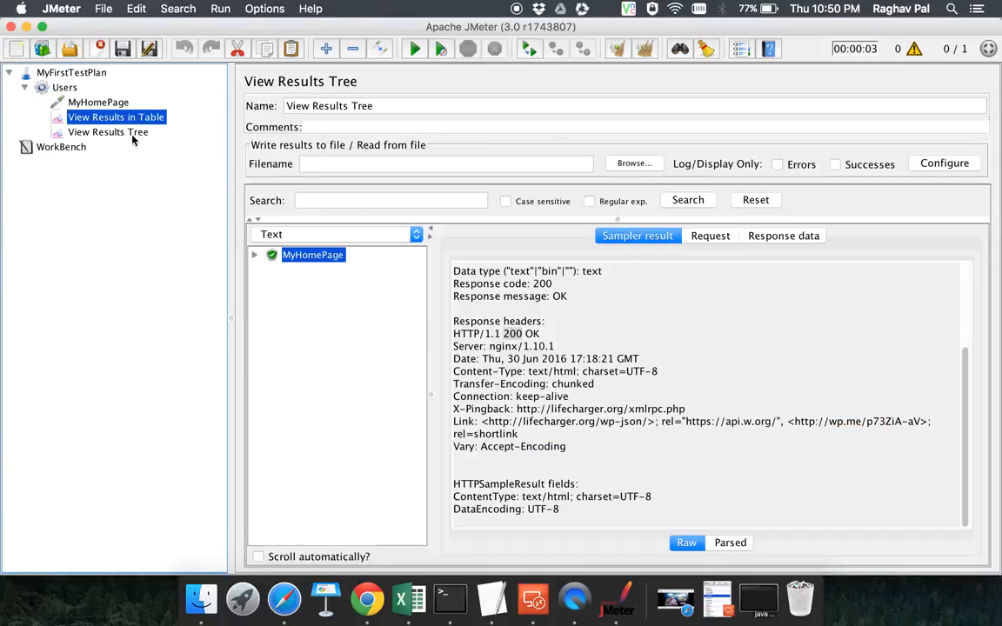
click(135, 120)
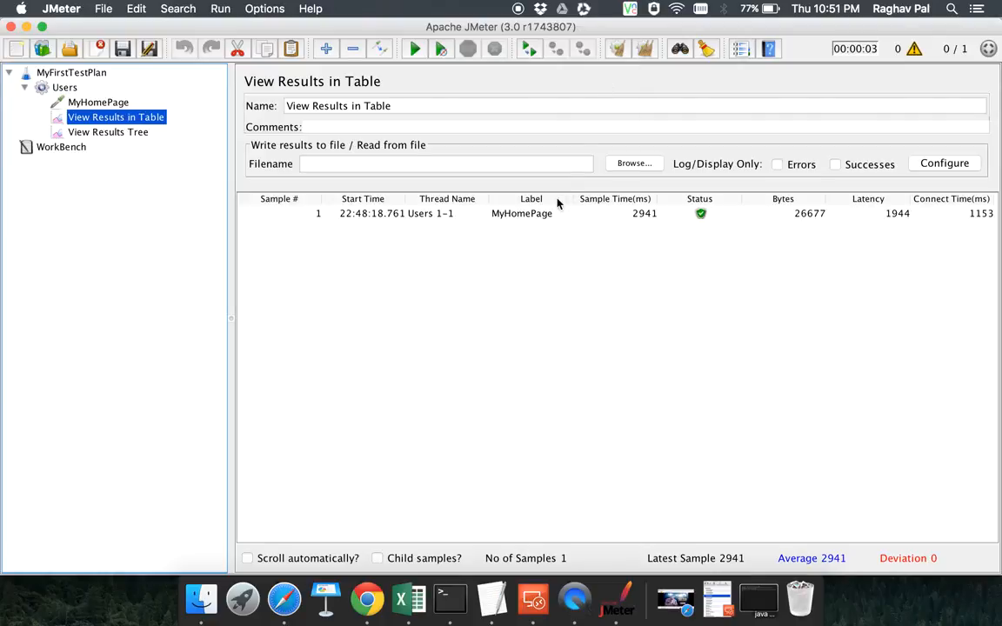
click(79, 133)
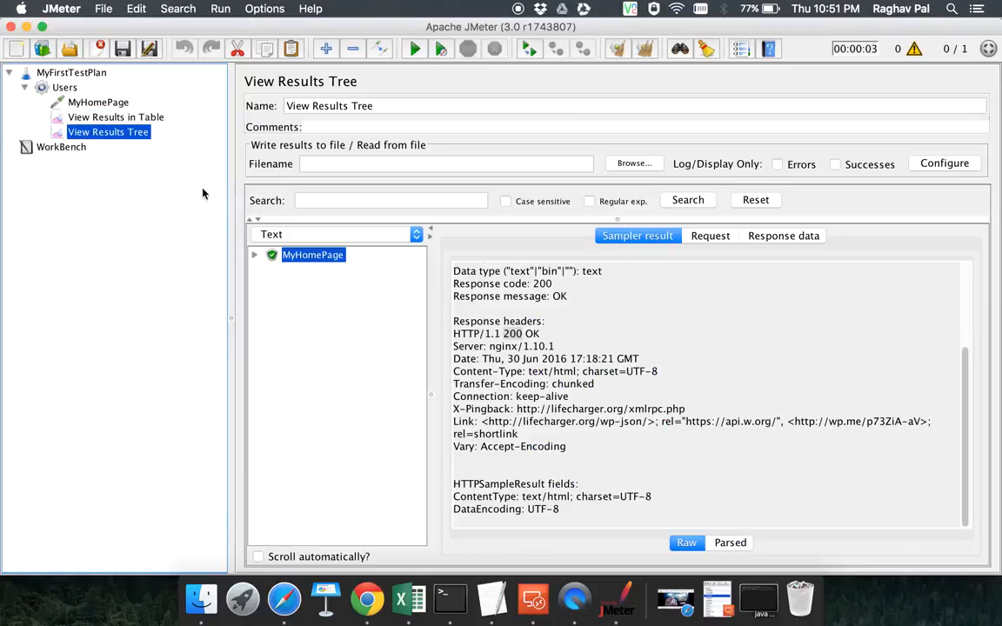
click(122, 119)
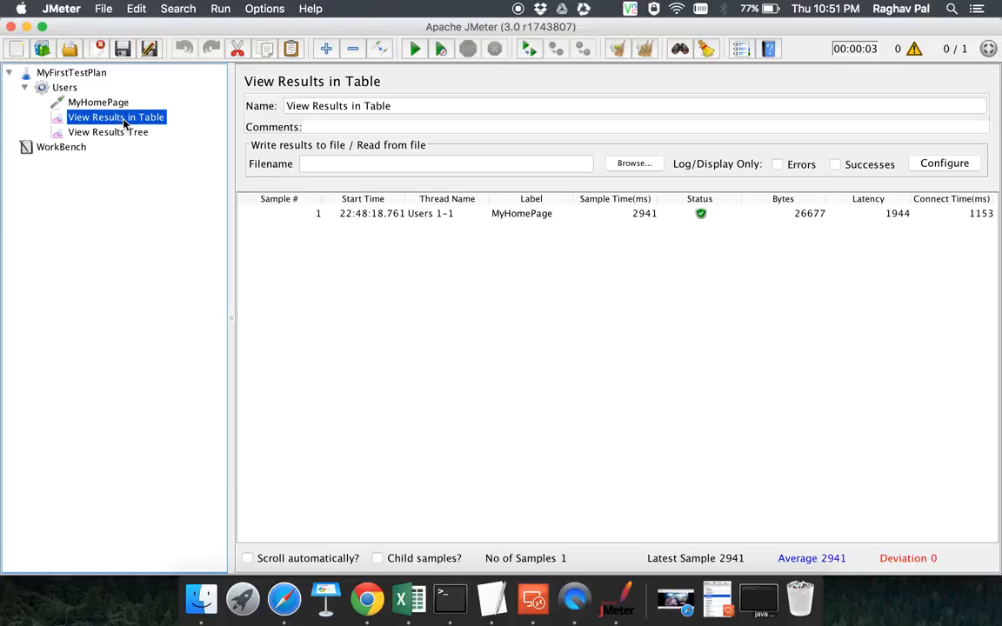
Step: Clear all earlier results and check that both the View Results in Table and View Results Tree listeners are empty
click(647, 51)
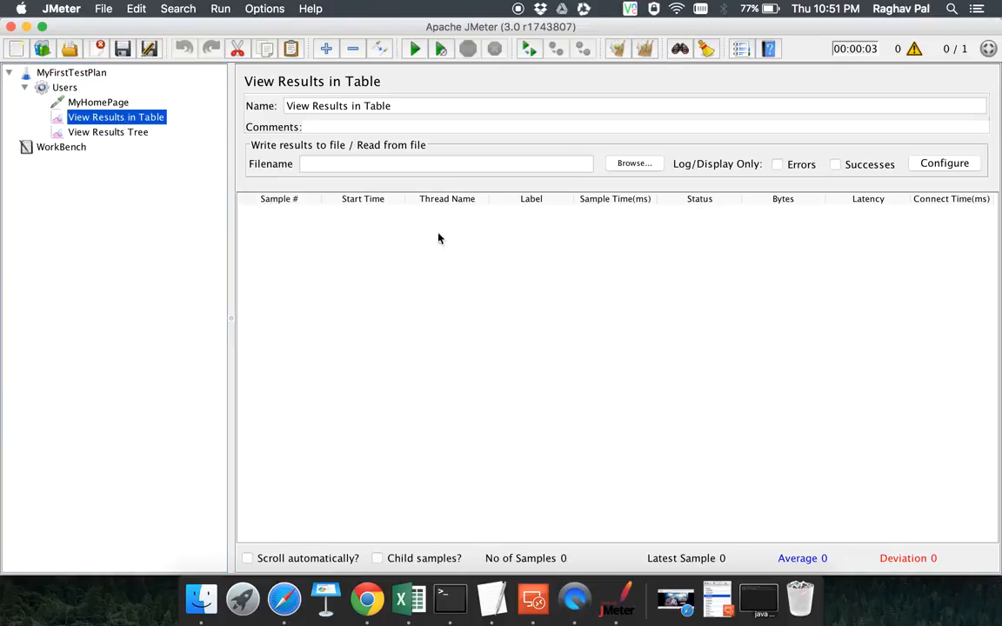
click(104, 133)
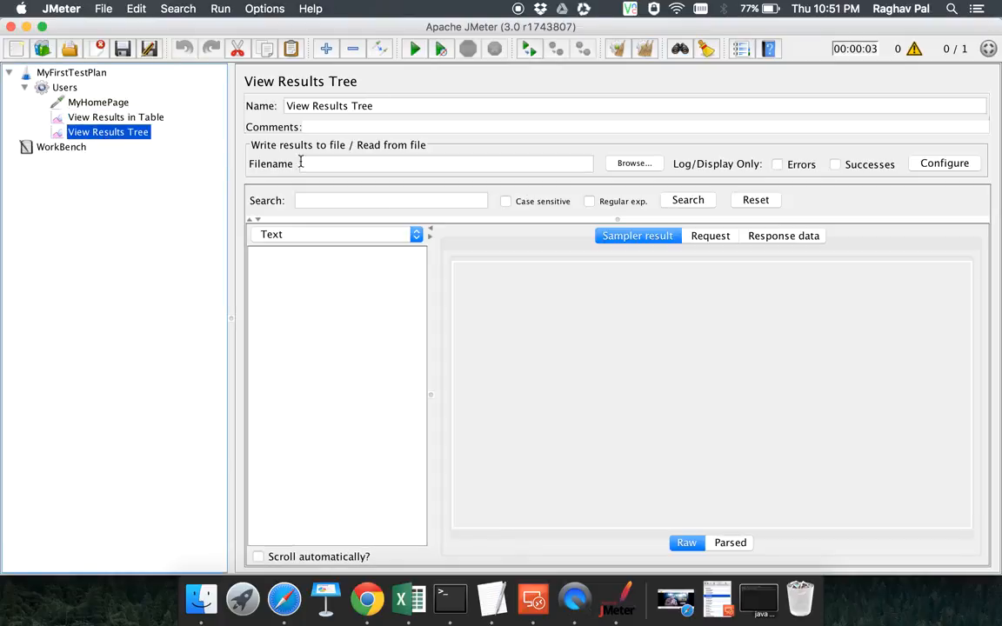
click(83, 118)
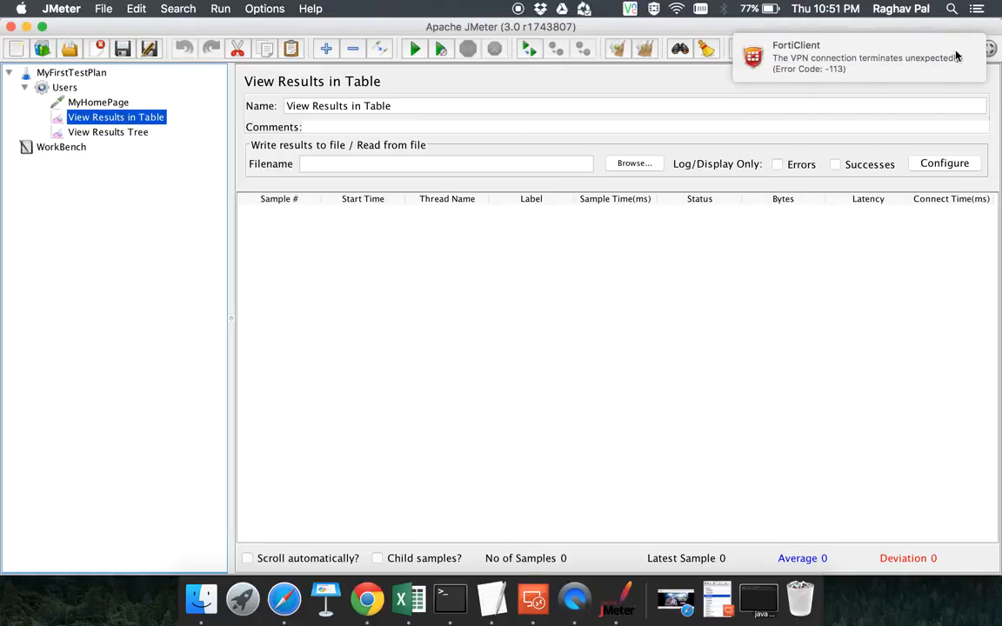
Step: Dismiss the FortiClient VPN notification and start MyFirstTestPlan with the new thread group load
click(937, 54)
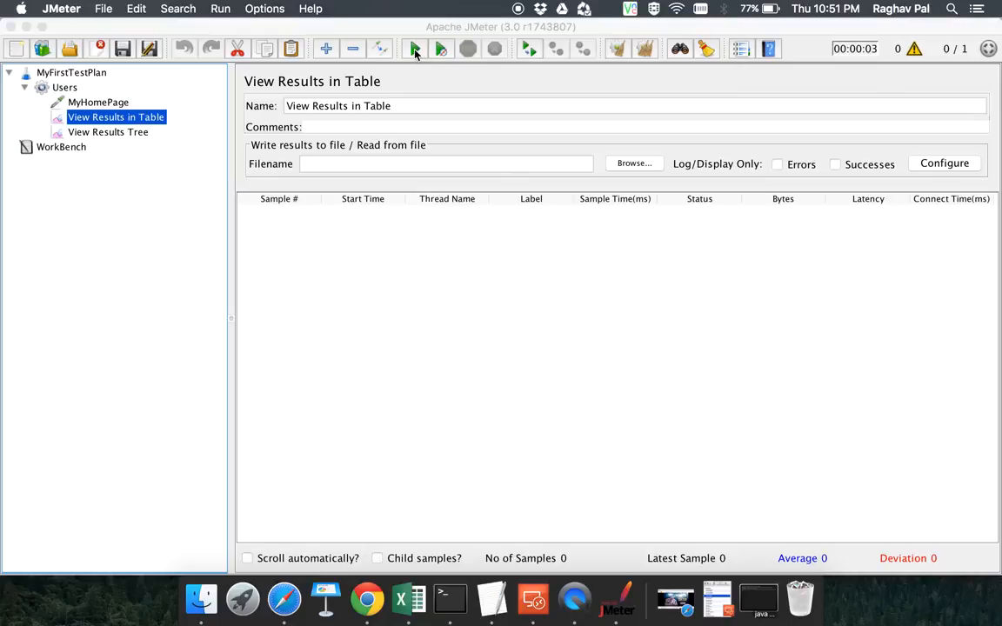
click(416, 52)
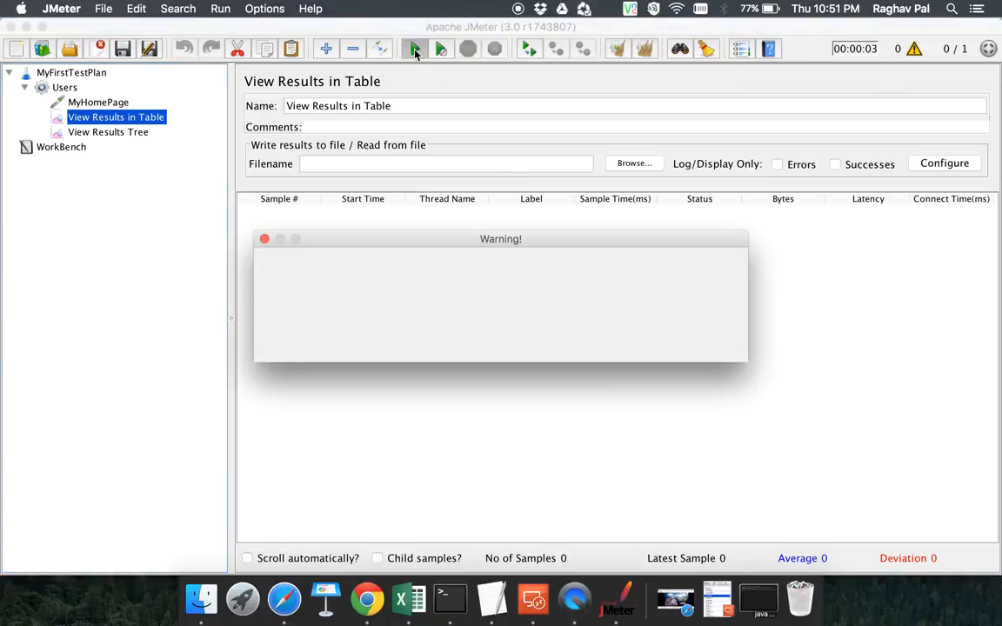
click(638, 340)
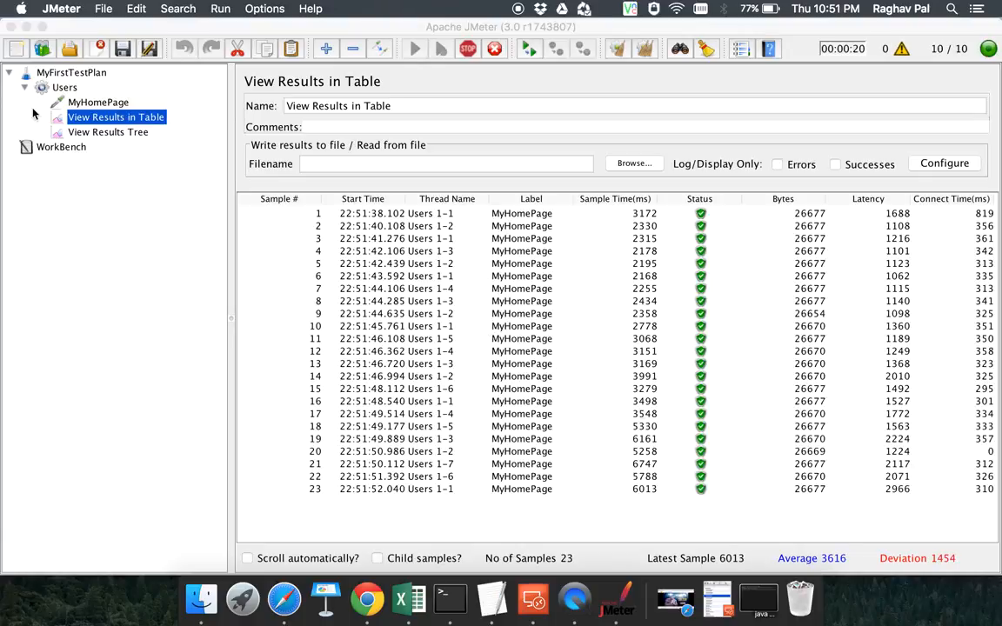
Step: Monitor the incoming MyHomePage samples in the tree and table listeners and shut down the running test
click(103, 133)
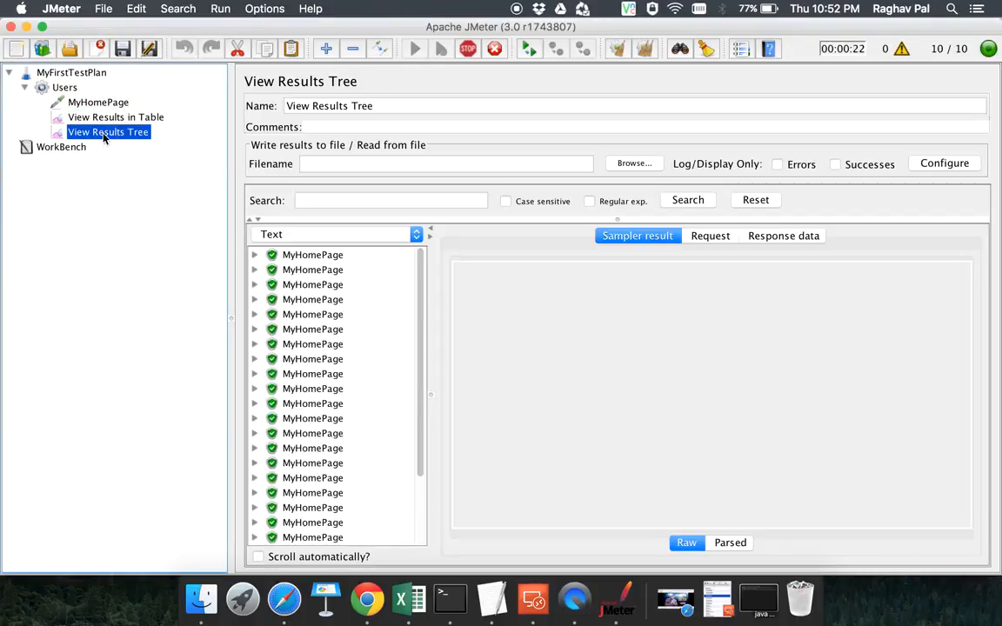
scroll(361, 417, down, 3)
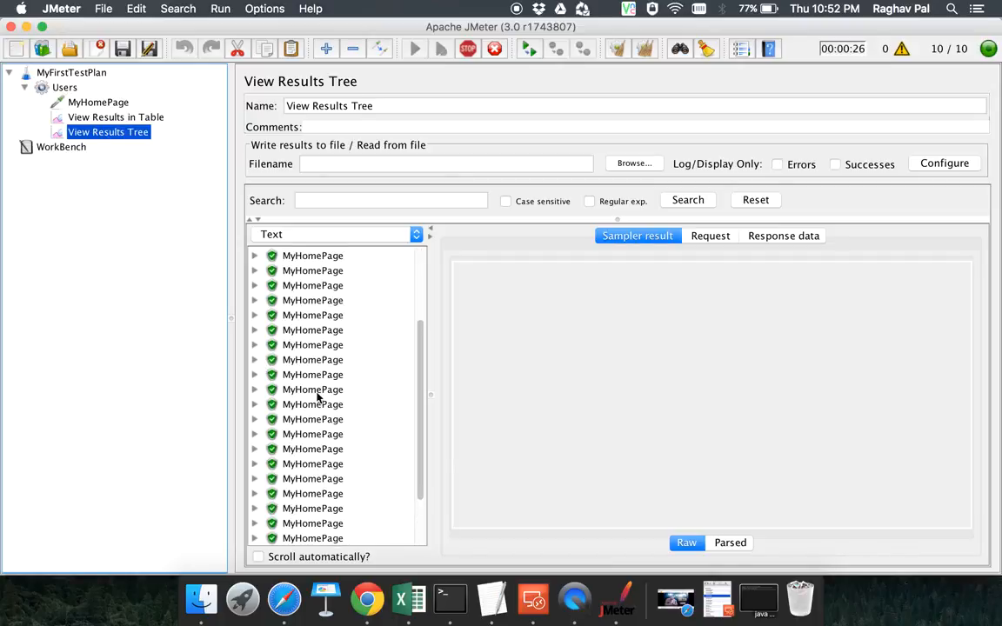
click(131, 117)
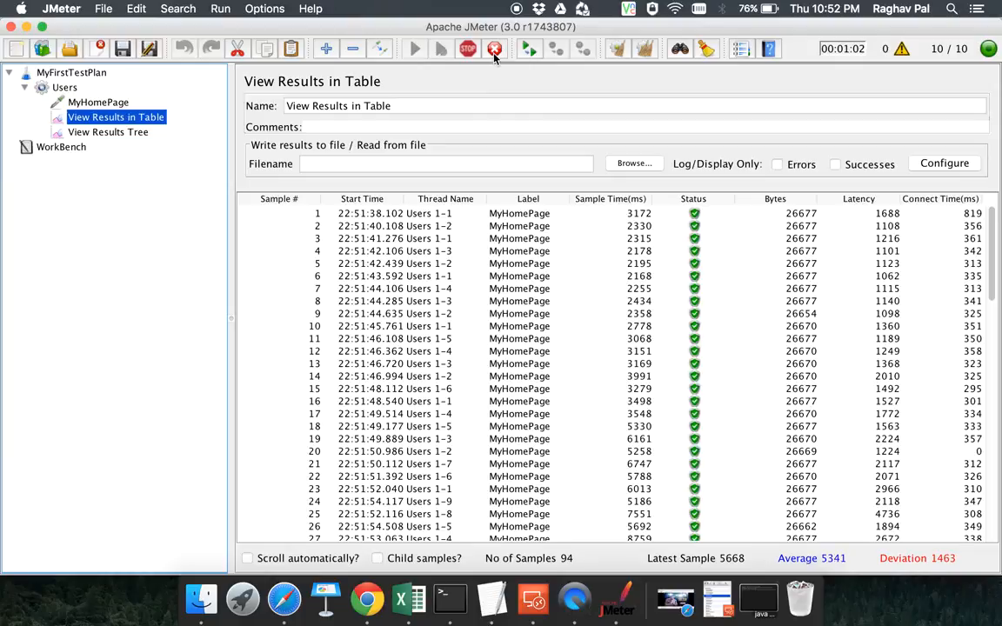
click(494, 50)
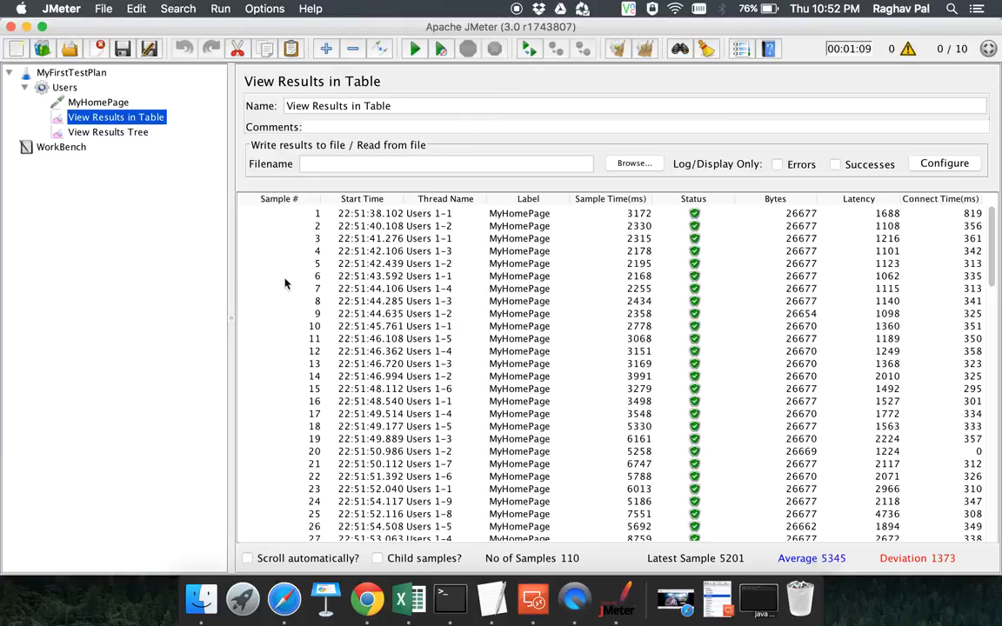
Step: Examine the complete list of MyHomePage samples in the View Results in Table and View Results Tree listeners
scroll(368, 314, down, 20)
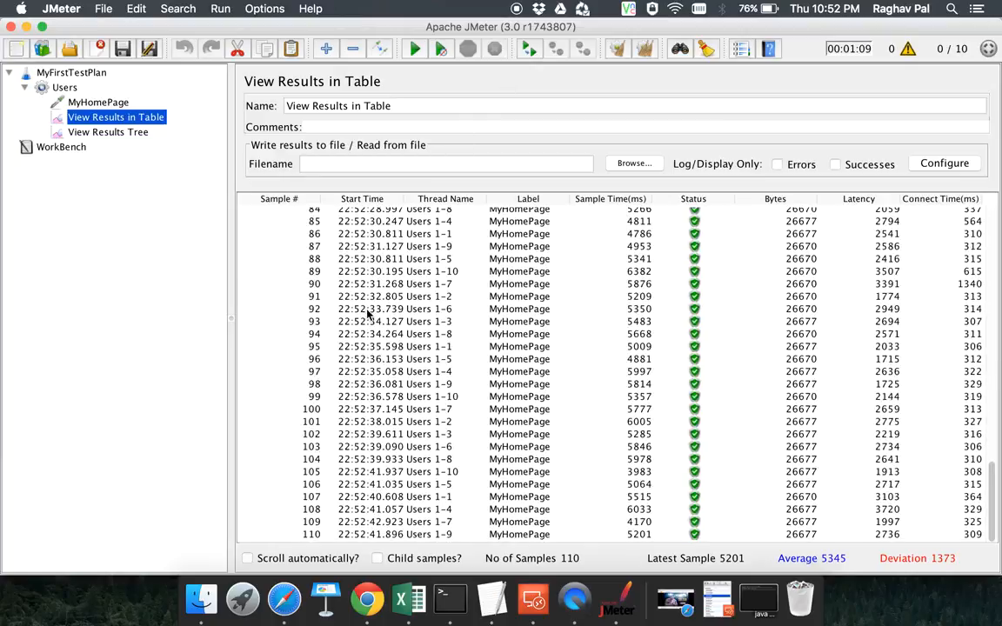
scroll(367, 314, up, 20)
scroll(367, 314, down, 20)
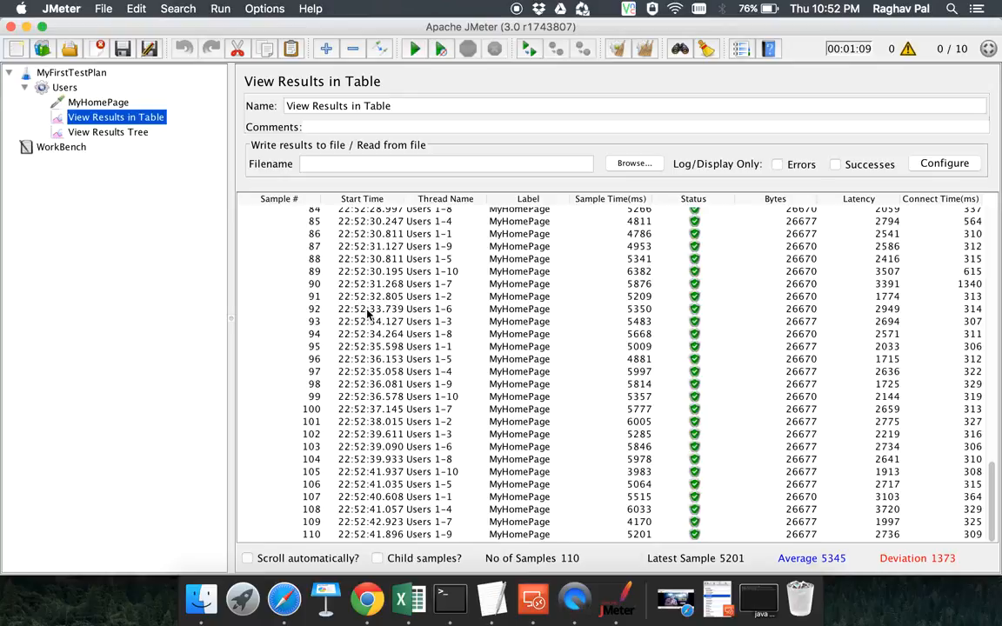
click(130, 132)
scroll(319, 393, down, 1)
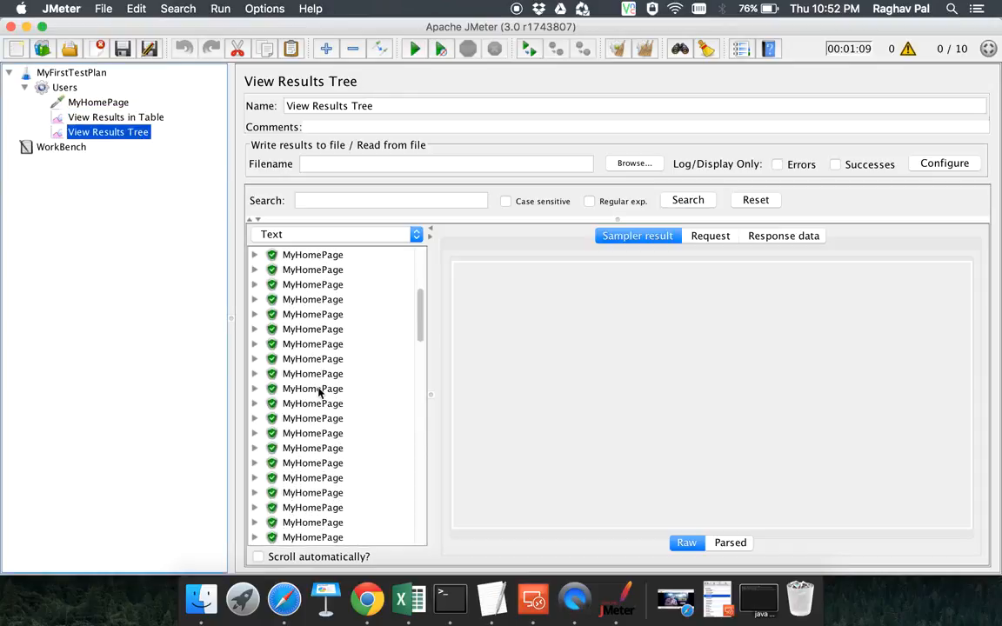
scroll(319, 393, down, 5)
scroll(319, 393, up, 15)
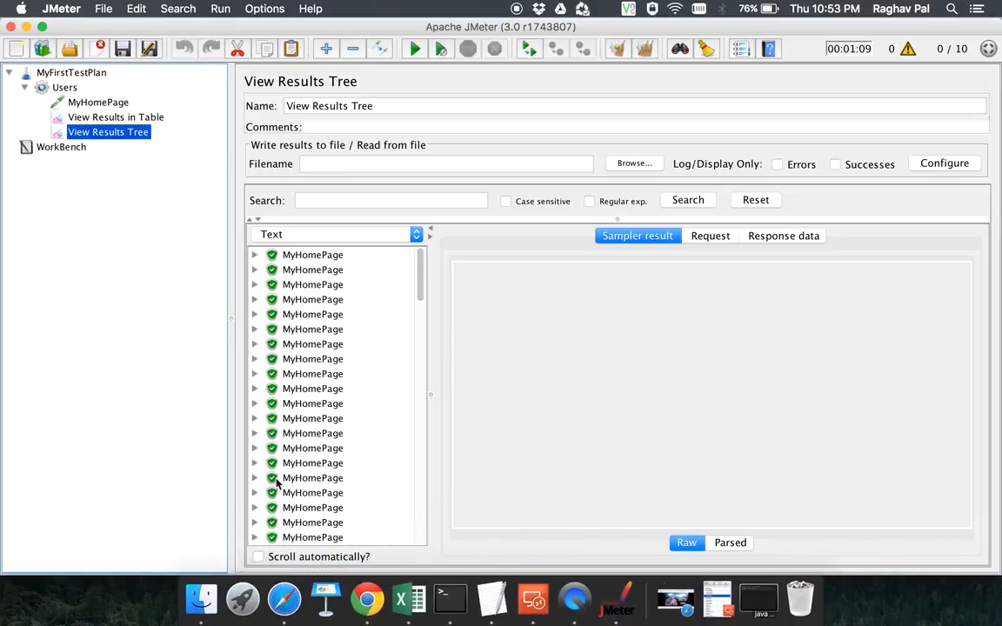
Step: Switch to the TextEdit notes and add the line "Step 2 - Create a TestPlan" below Step 1, after a blank line
click(501, 600)
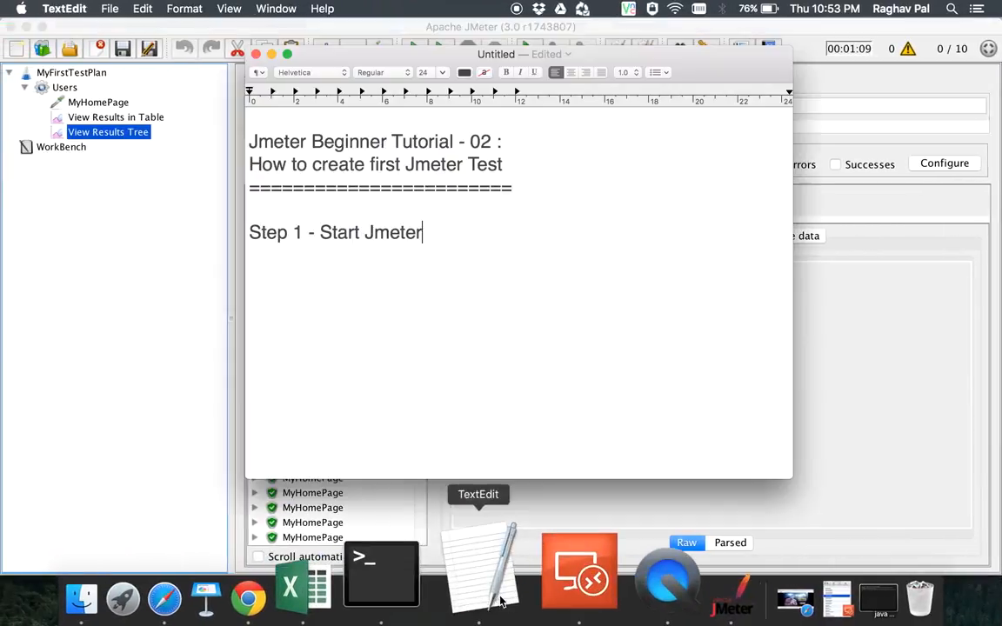
key(Return)
key(Return)
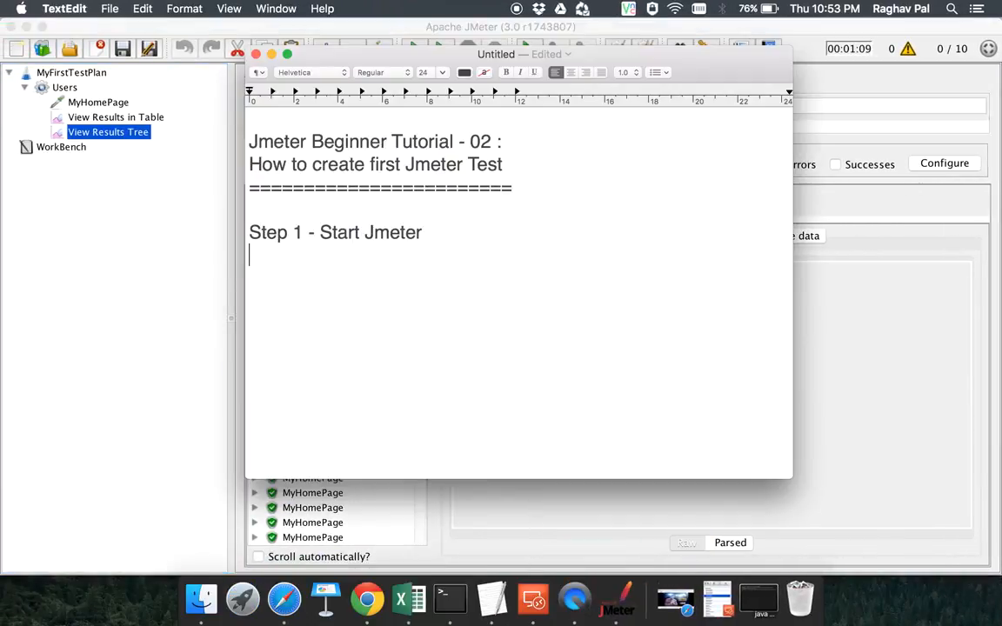
text(Step )
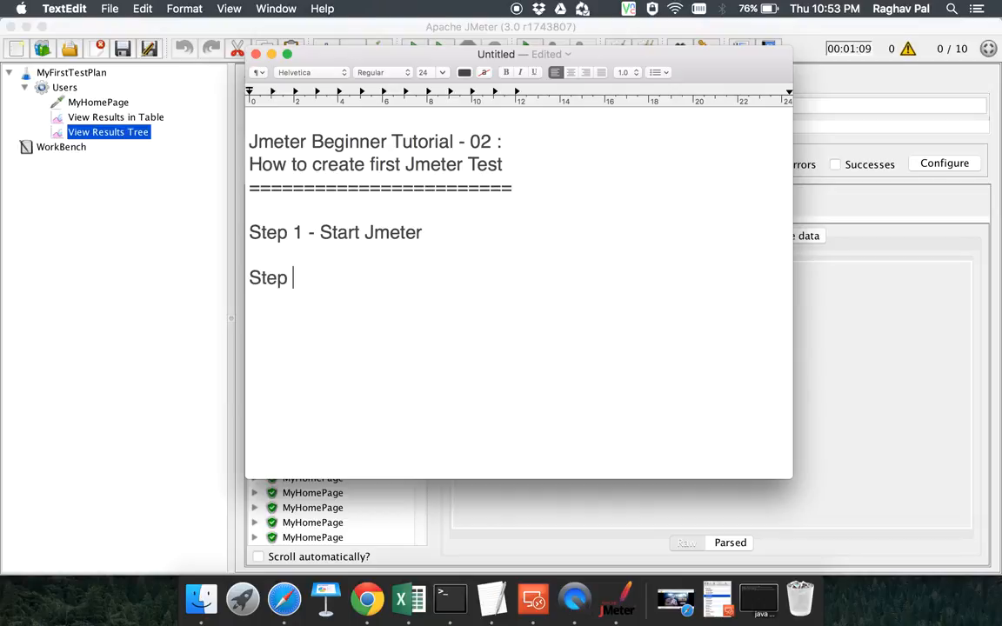
text(2 - Creat)
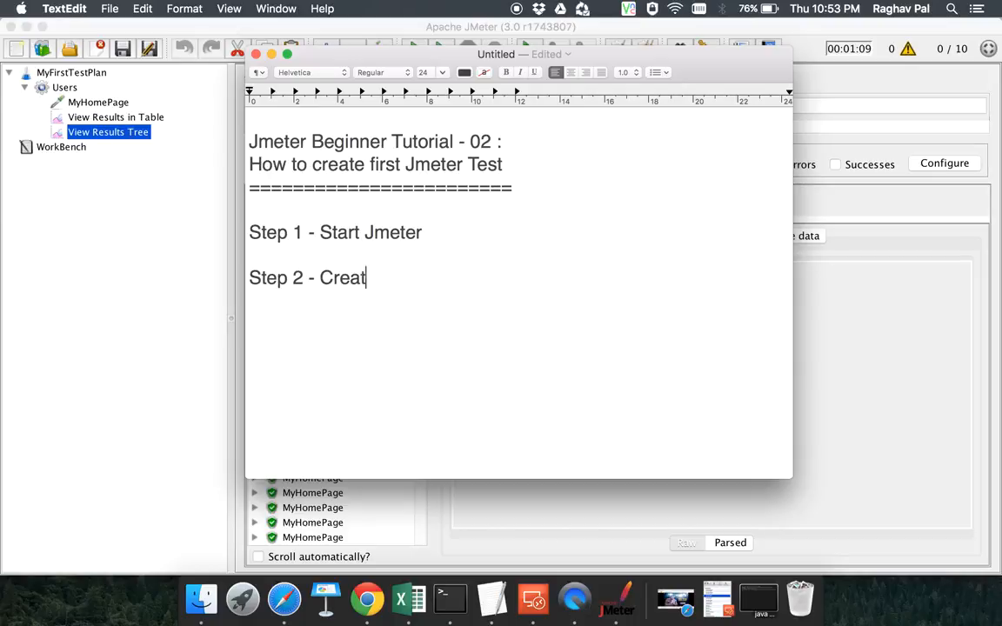
text(e a TestPlan)
Step: Add the line "Step 3 - Create a Thread Group (Users)" to the notes, separated by a blank line
key(Return)
text(Step)
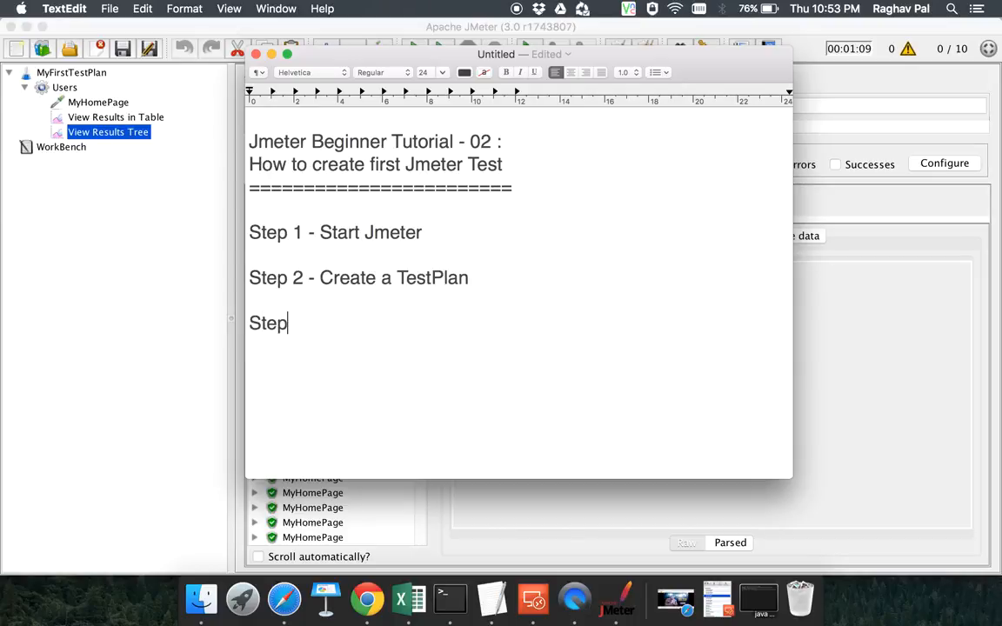
text( 3 - Create a Thre)
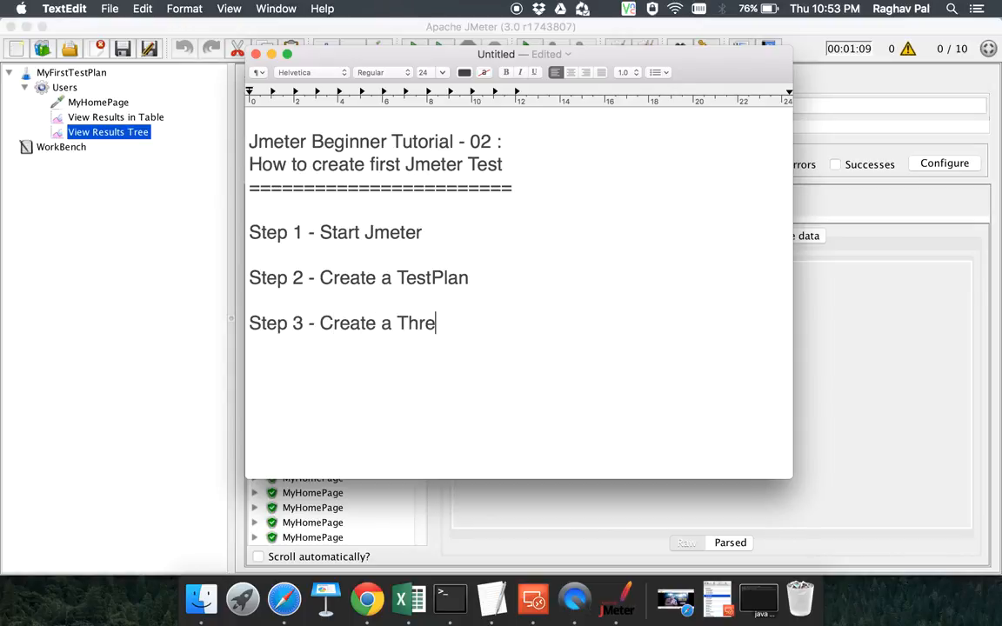
text(ad Grou)
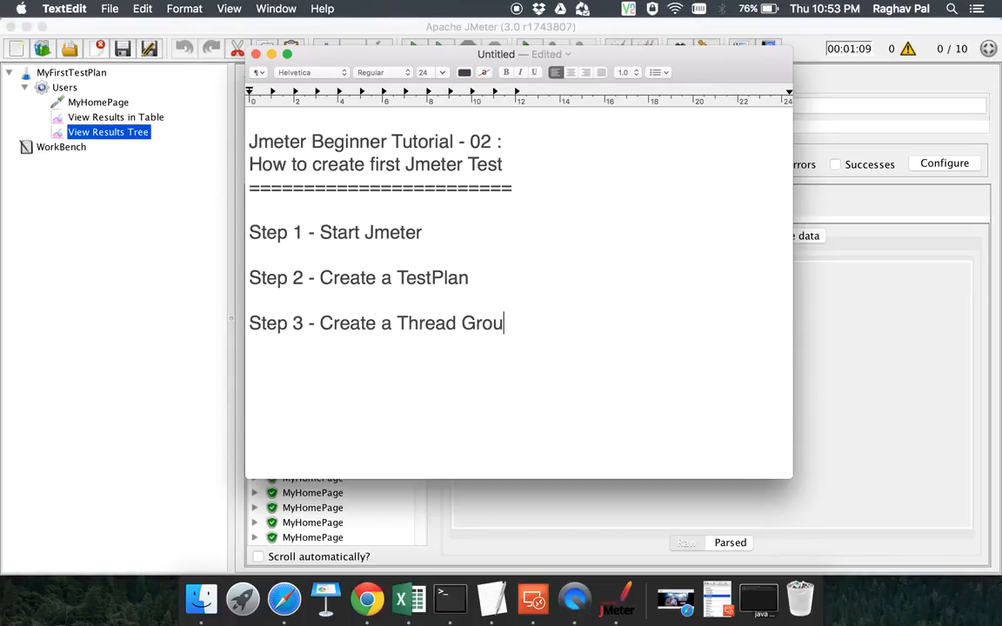
text(p (Users))
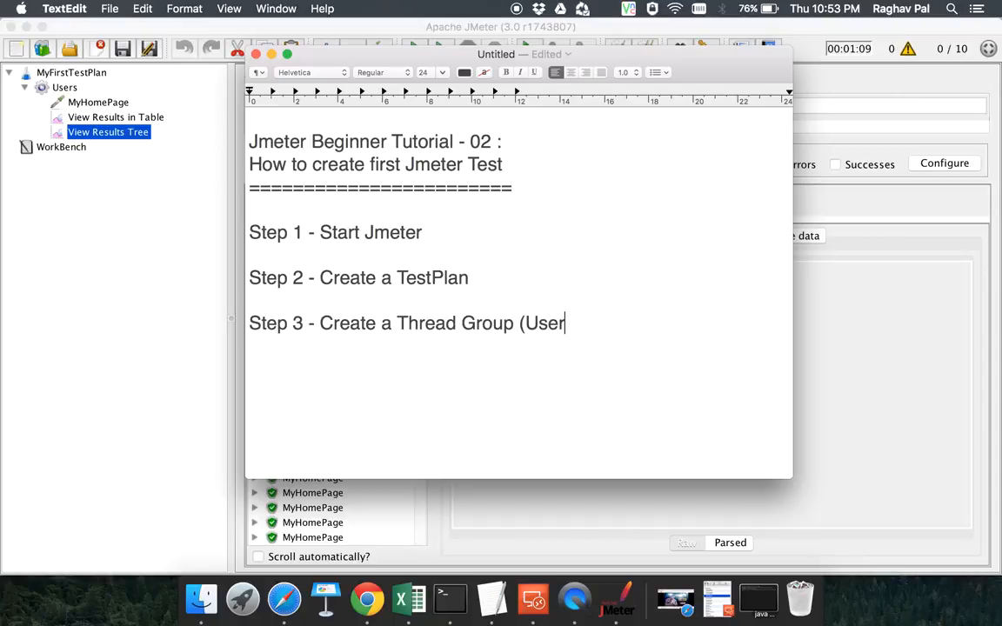
Step: Add the line "Step 4 - Add a Sampler (Http)" to the notes, separated by a blank line
key(Return)
key(Return)
text(Step 4 )
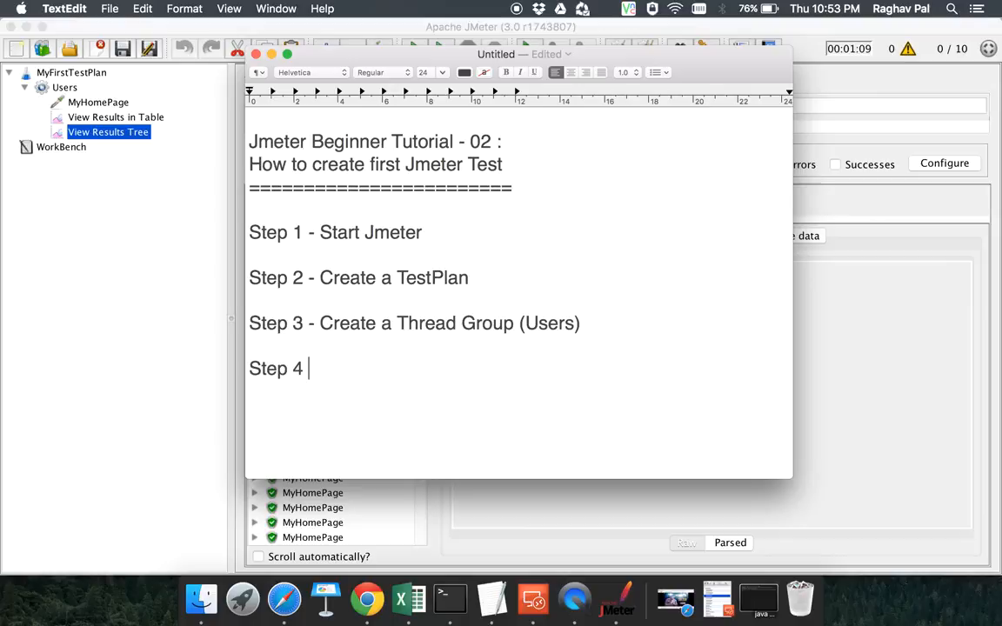
text(- Add a S)
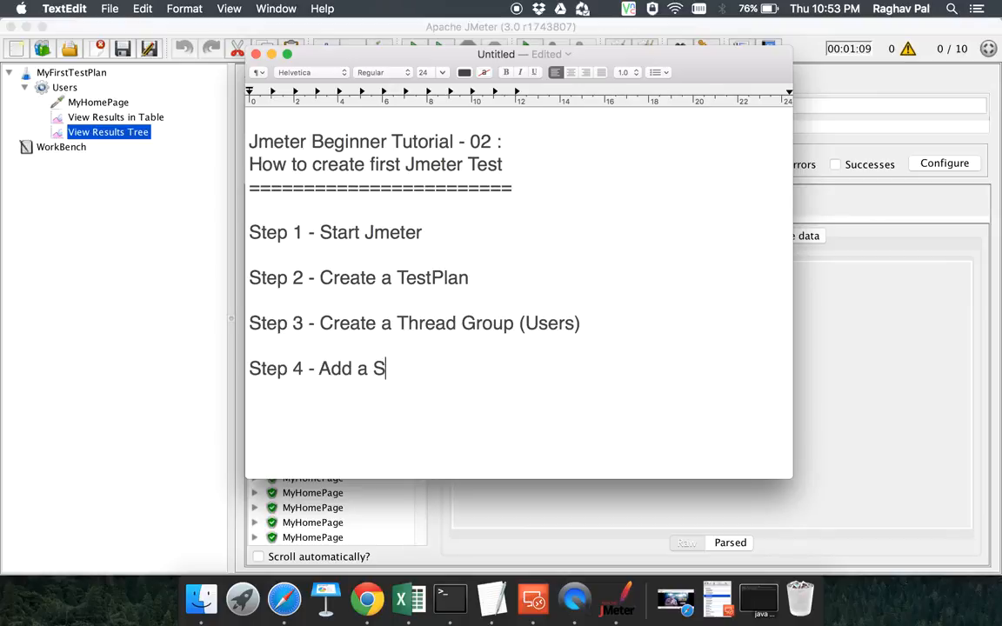
text(ampler ()
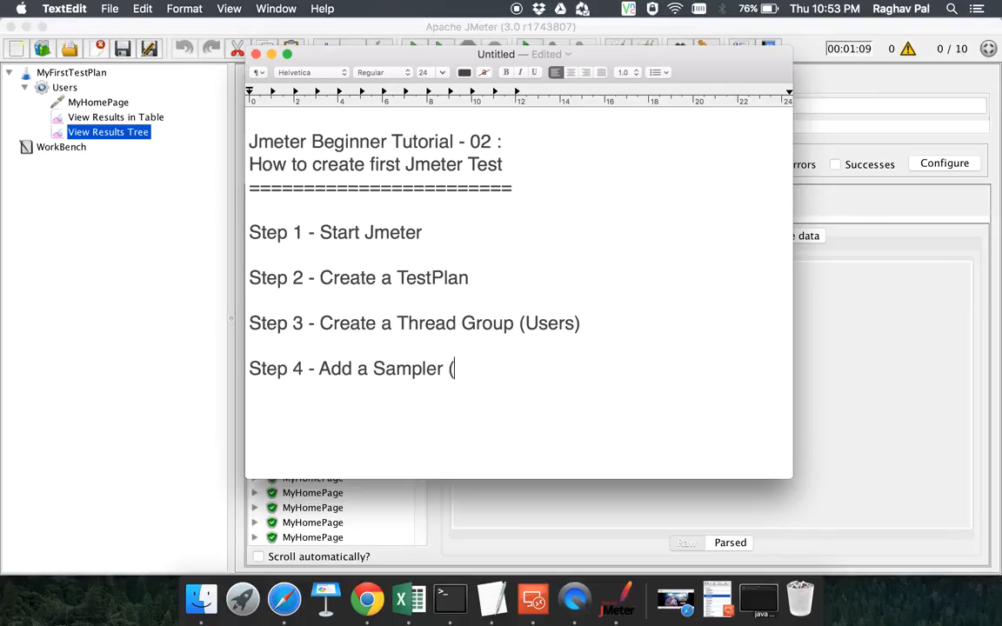
text(Http))
Step: Add the line "Step 5 - Add Listeners" to the notes, separated by a blank line
key(Return)
key(Return)
text(Step 5 )
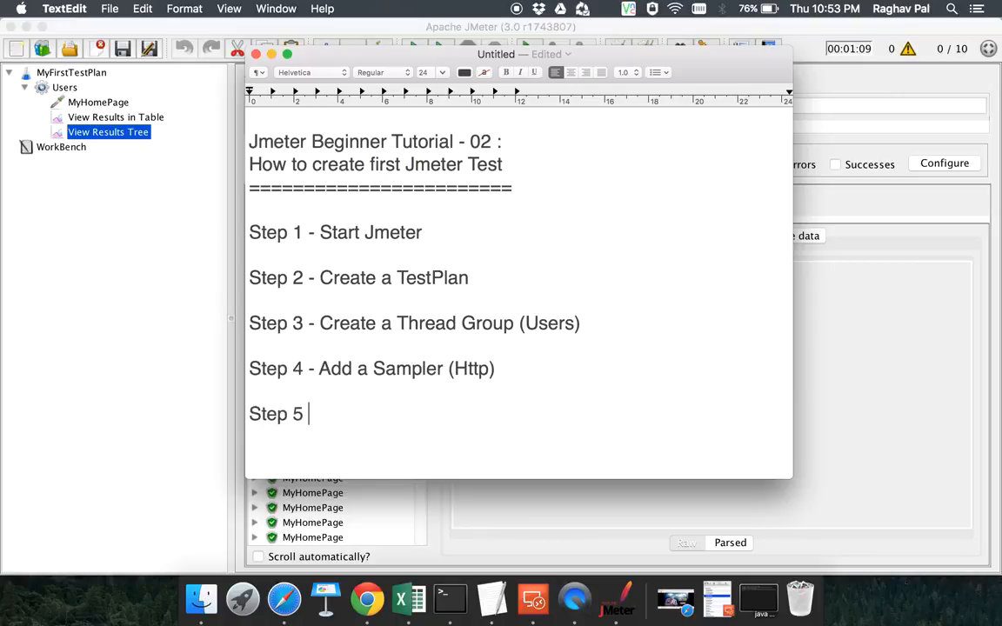
text(- Add Listern)
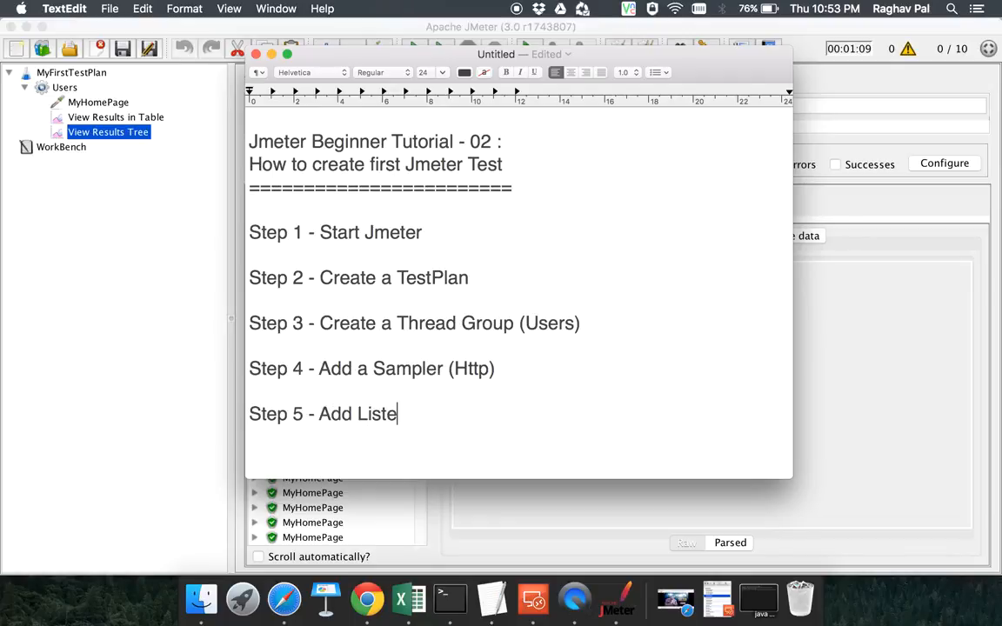
key(BackSpace)
key(BackSpace)
text(ners)
Step: Add the line "Step 6 - To Run the Test" to the notes, separated by a blank line
key(Return)
text(Step )
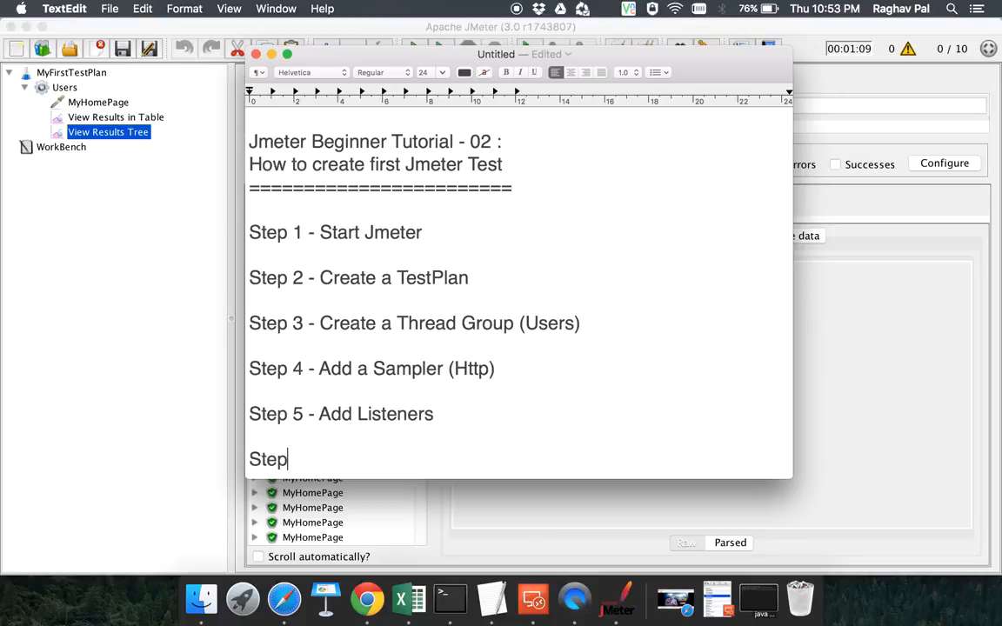
text(6 - To Run the t)
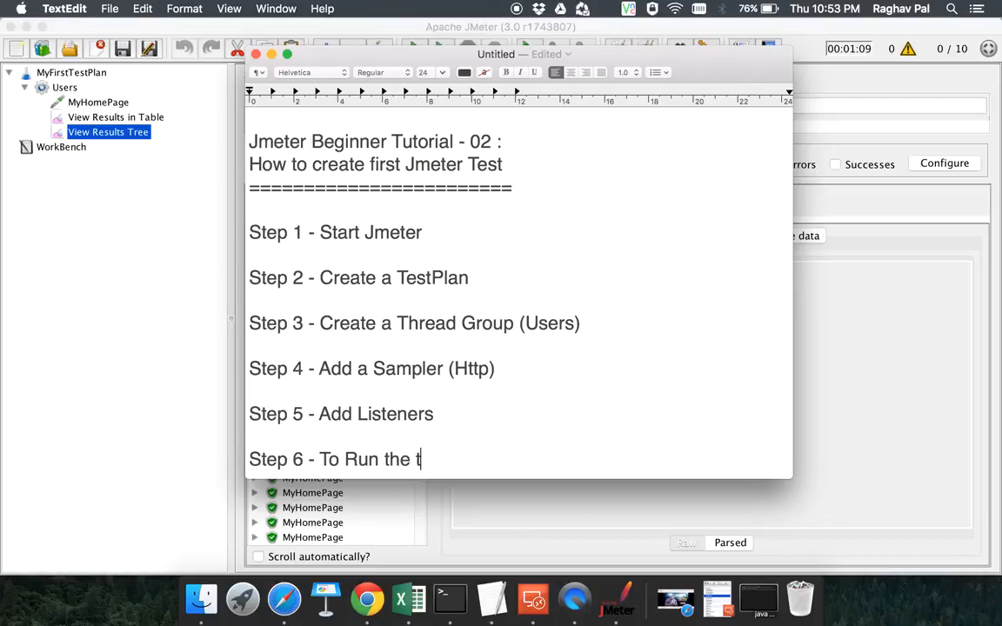
key(BackSpace)
text(Test)
Step: Switch to JMeter and look through the sampler types that can be added to the Users thread group, adding none
click(834, 370)
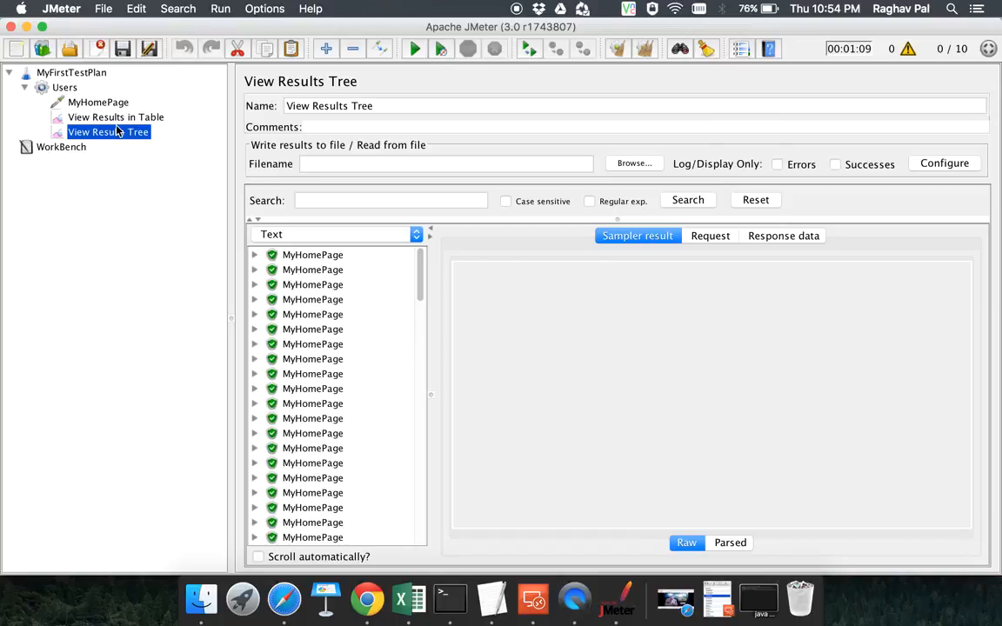
click(66, 88)
right_click(68, 87)
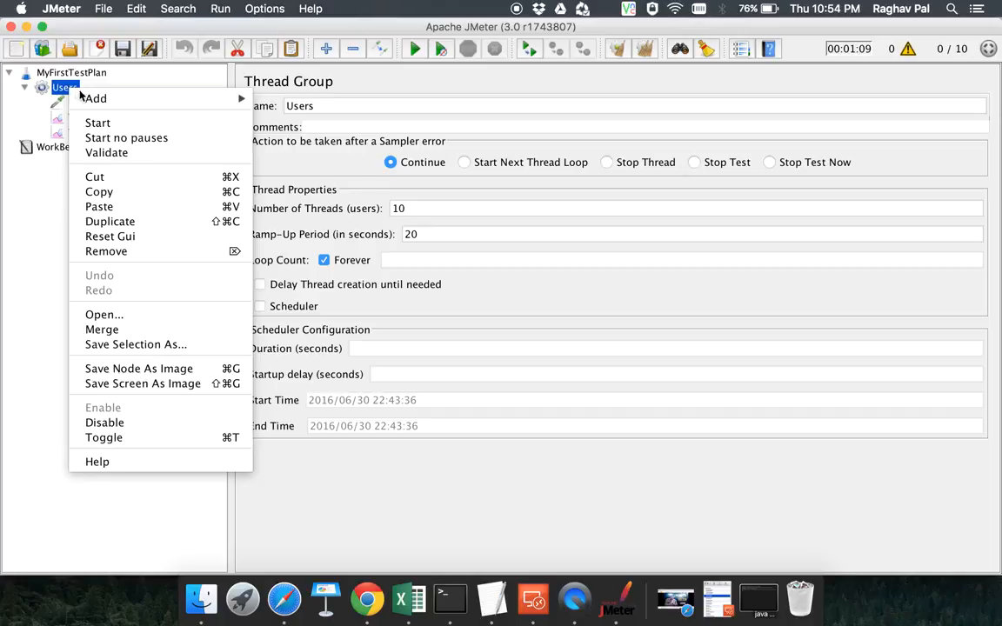
mouse_move(96, 105)
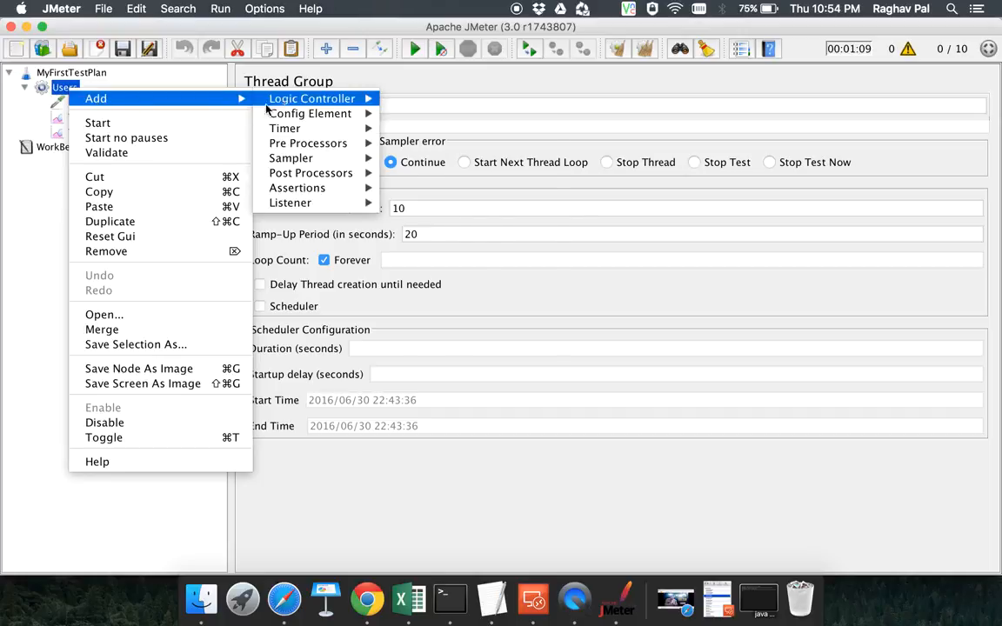
mouse_move(304, 158)
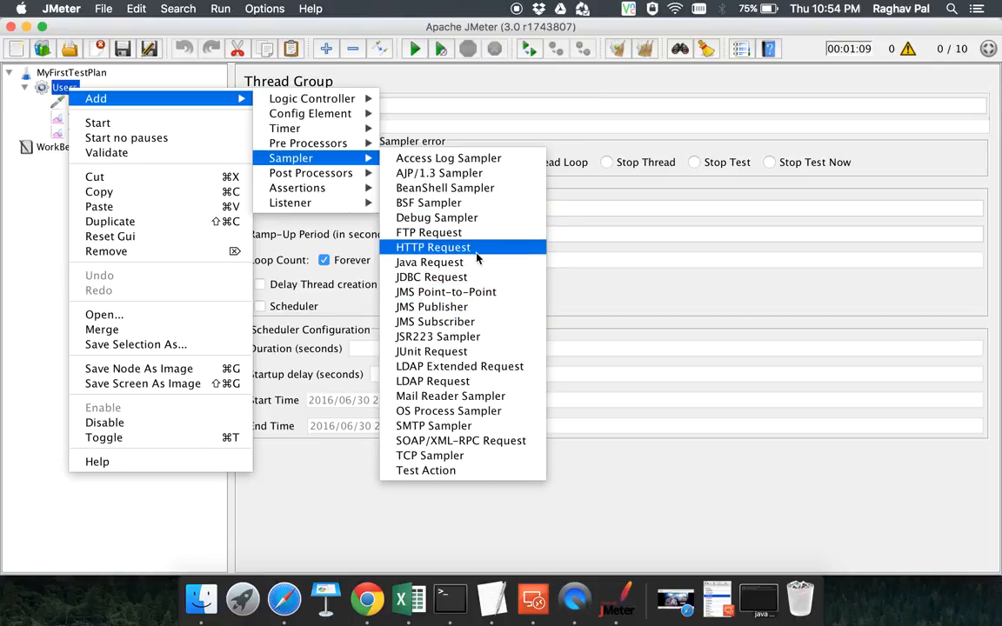
click(618, 316)
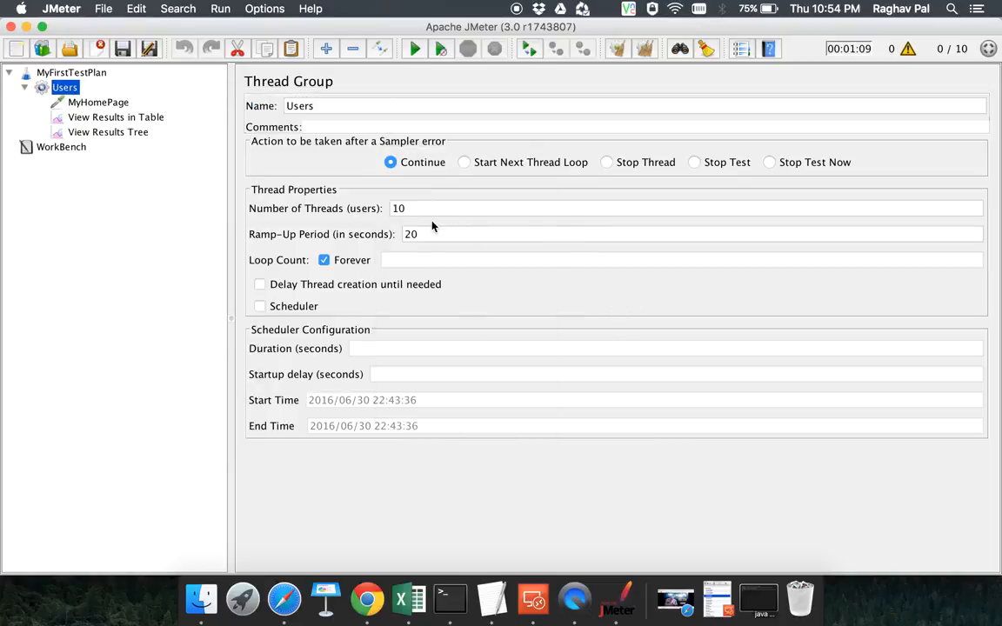
Step: Review the results in the table and tree listeners and switch to the TextEdit notes listing the tutorial steps
click(113, 121)
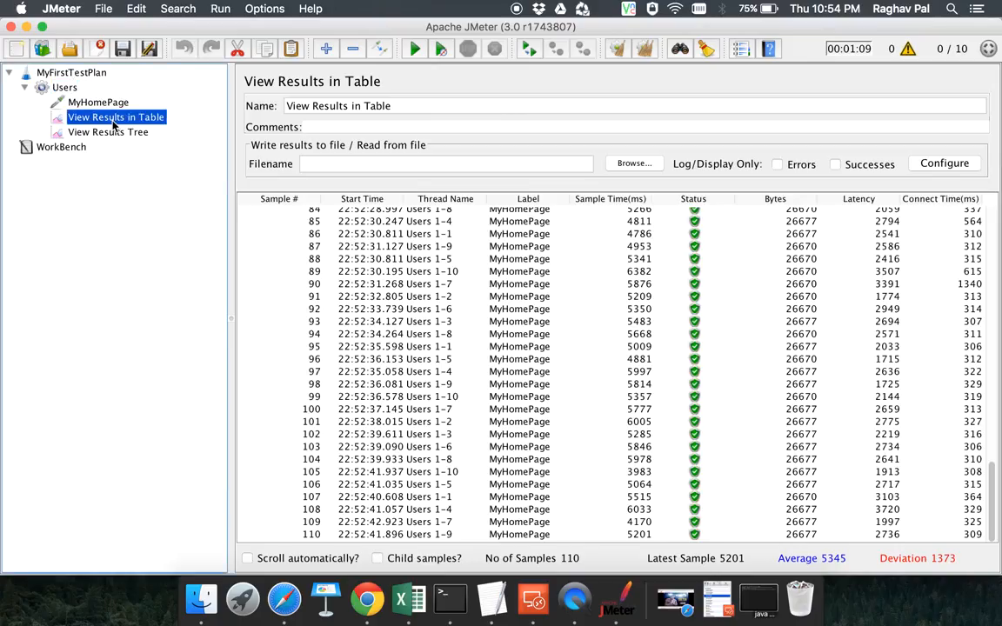
click(111, 133)
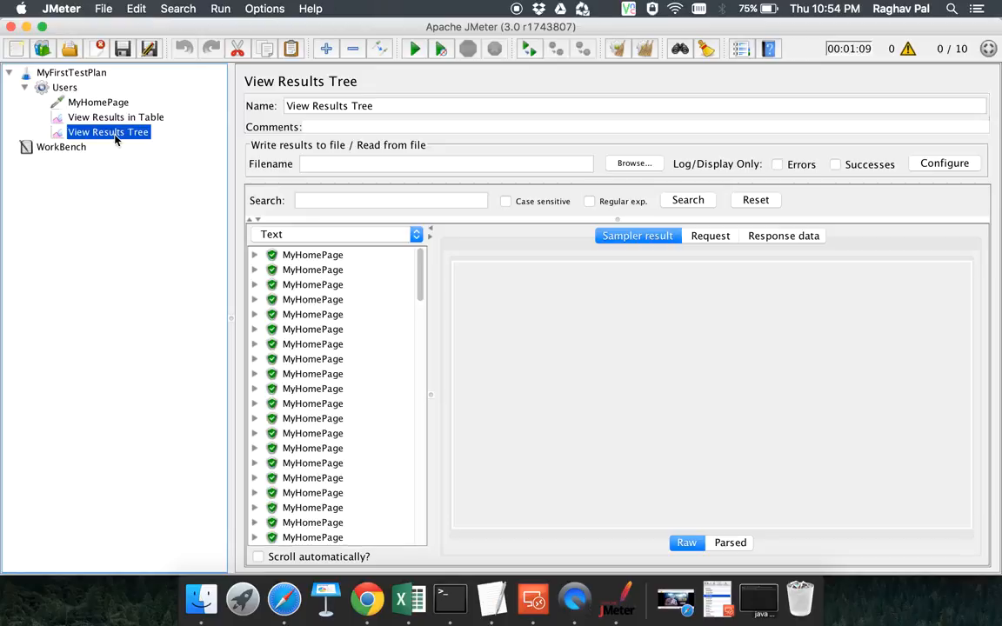
click(113, 120)
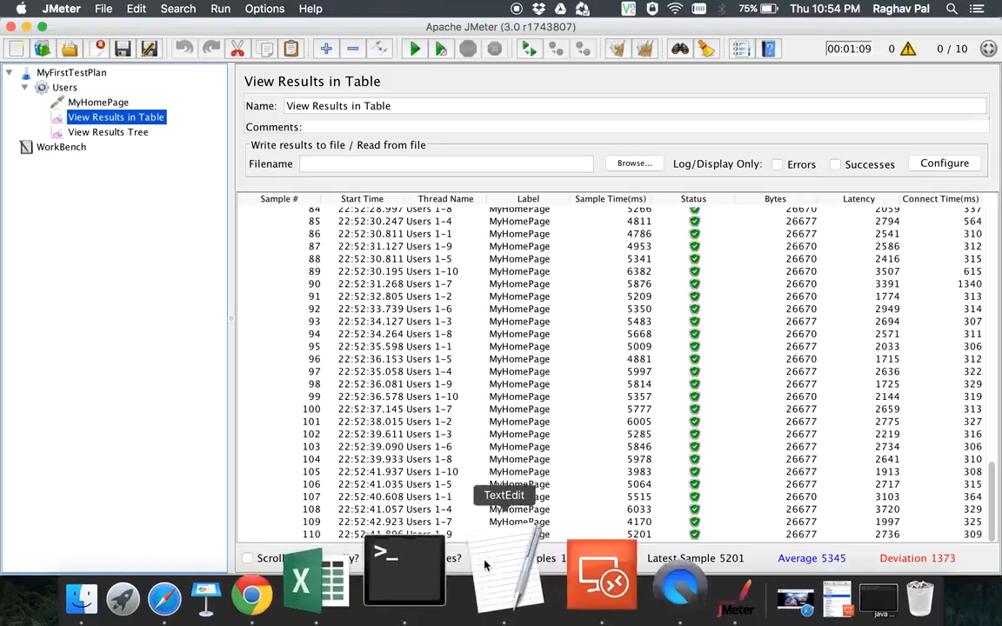
click(494, 557)
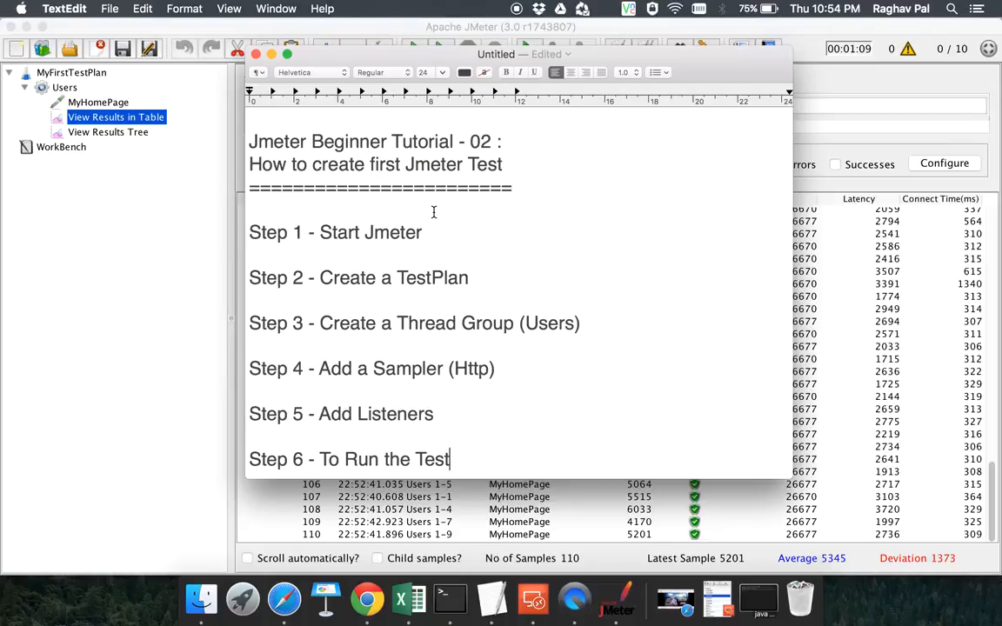